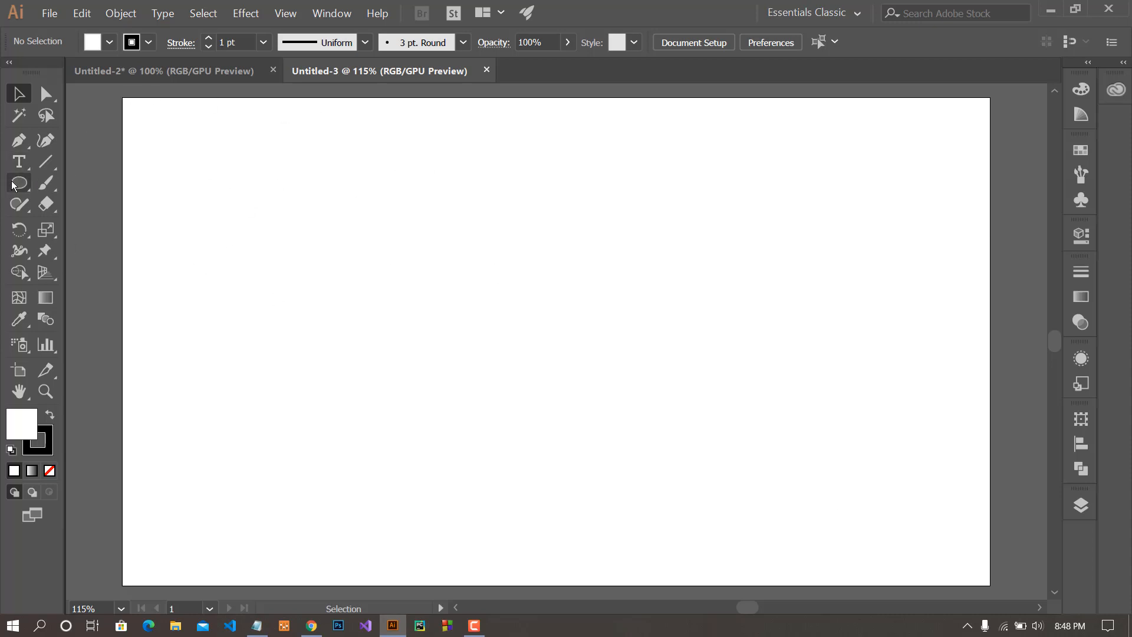
Draw a perfect circle in the upper-left area of the artboard and remove its stroke
drag(12, 185, 90, 220)
drag(215, 161, 313, 274)
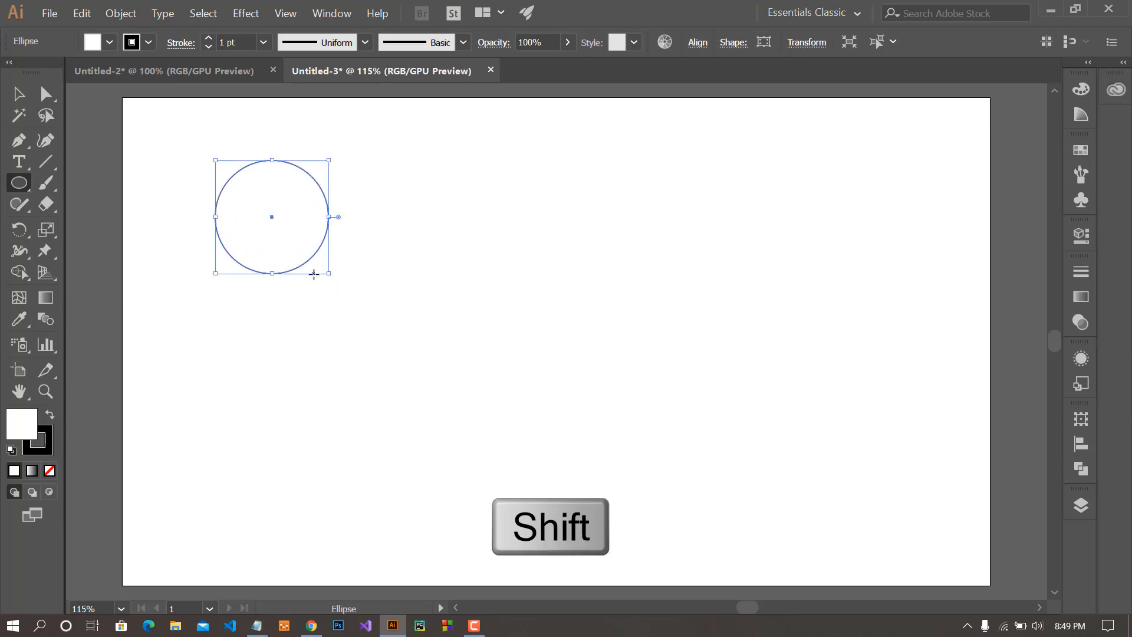
click(148, 42)
click(12, 72)
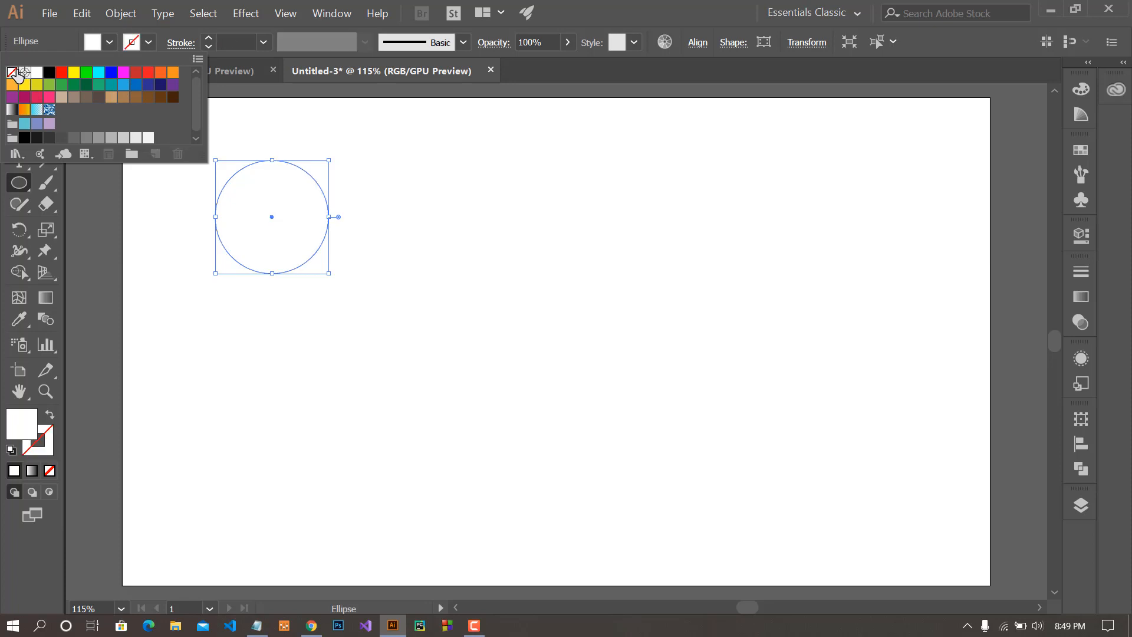
Fill the circle with a custom bright magenta colour
click(110, 42)
click(62, 73)
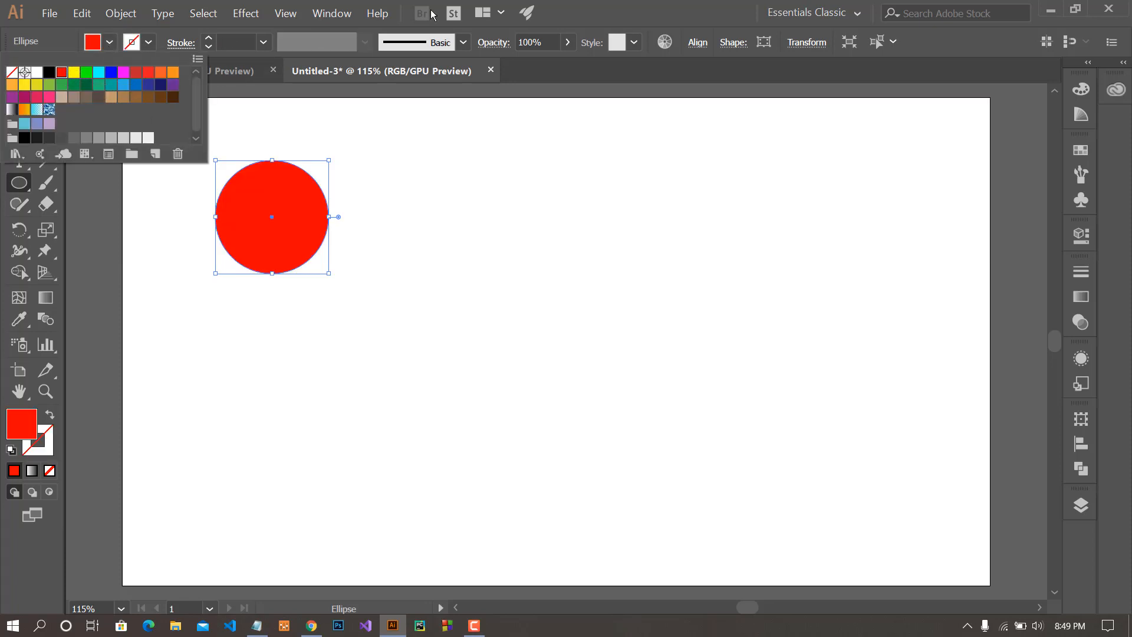
double_click(32, 422)
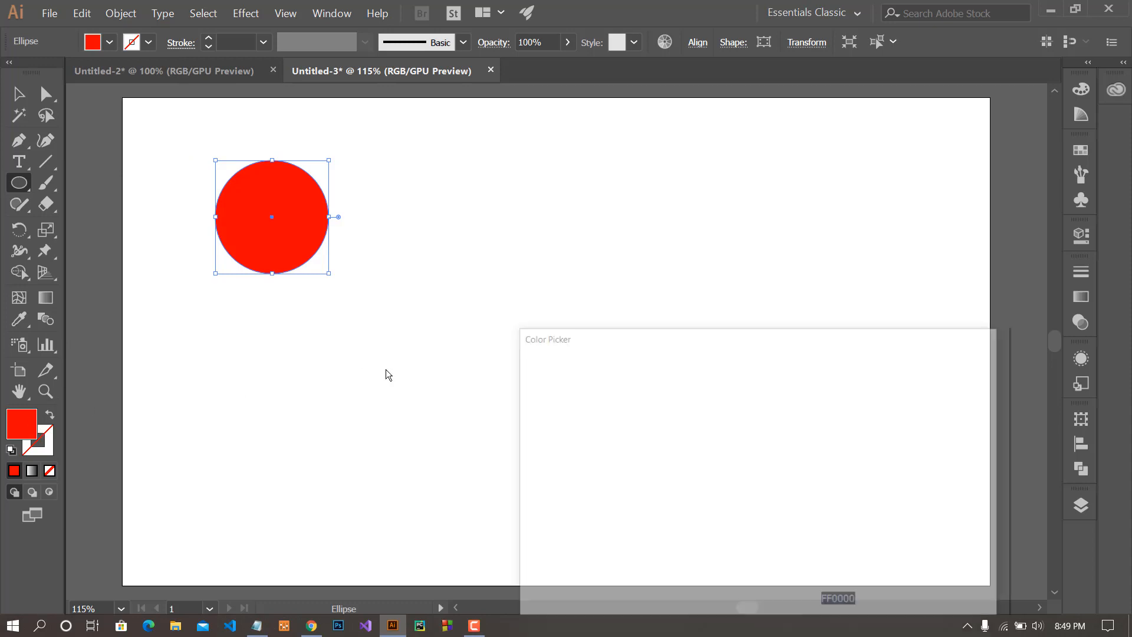
click(781, 479)
mouse_move(782, 482)
mouse_down()
mouse_move(787, 513)
mouse_move(770, 417)
mouse_up()
drag(732, 385, 755, 369)
click(972, 394)
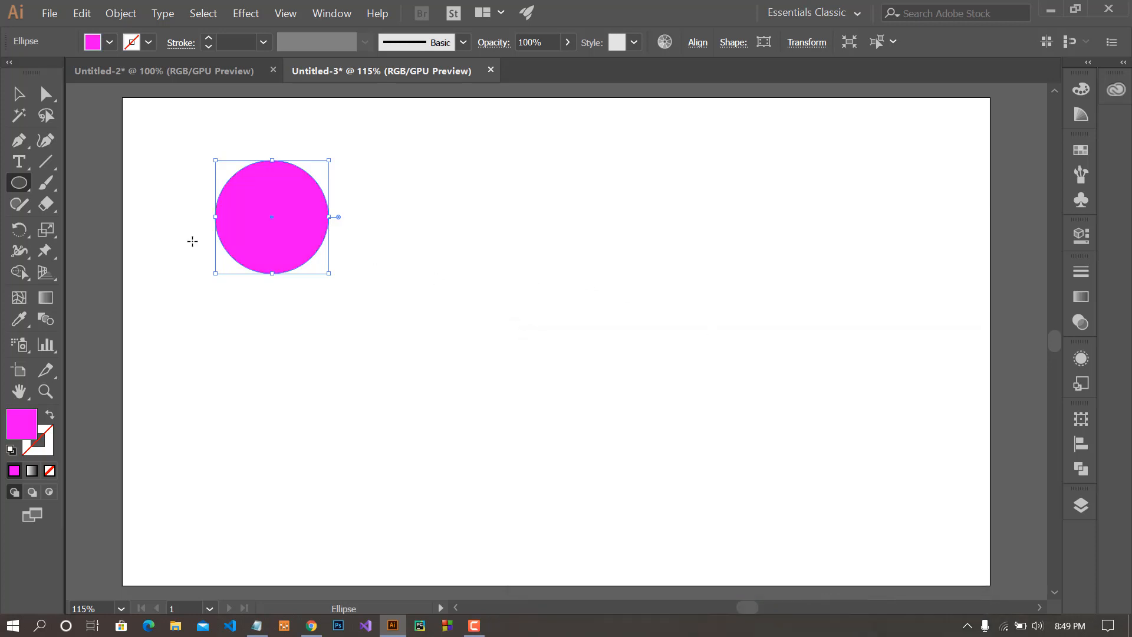
Duplicate the magenta circle in place and move the copy horizontally until it touches the original's right edge
click(19, 95)
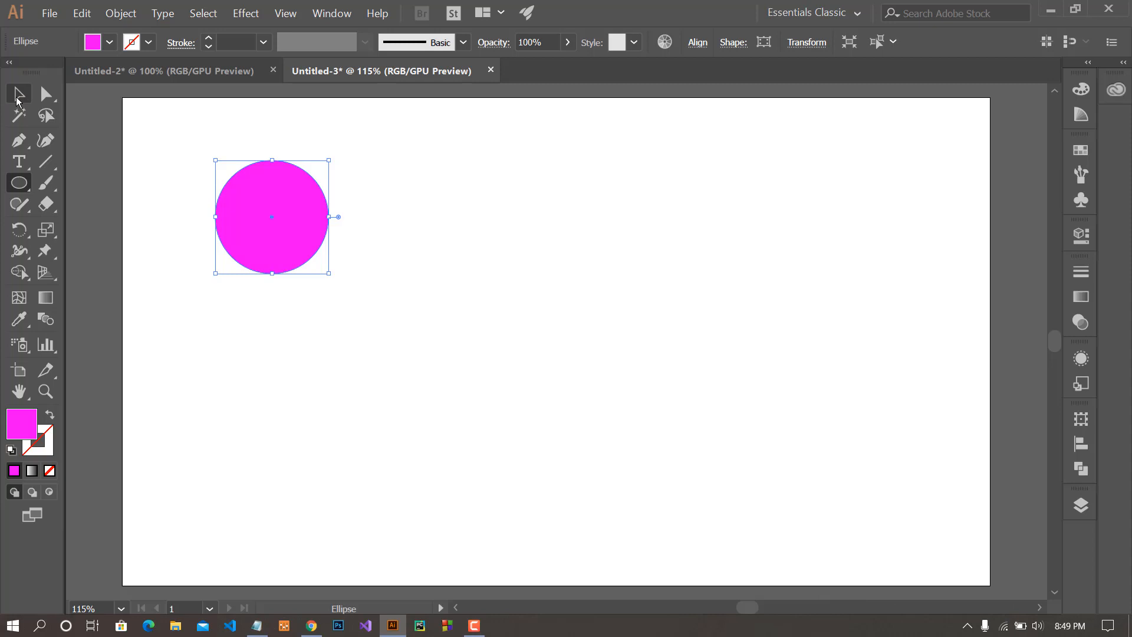
click(475, 245)
click(313, 220)
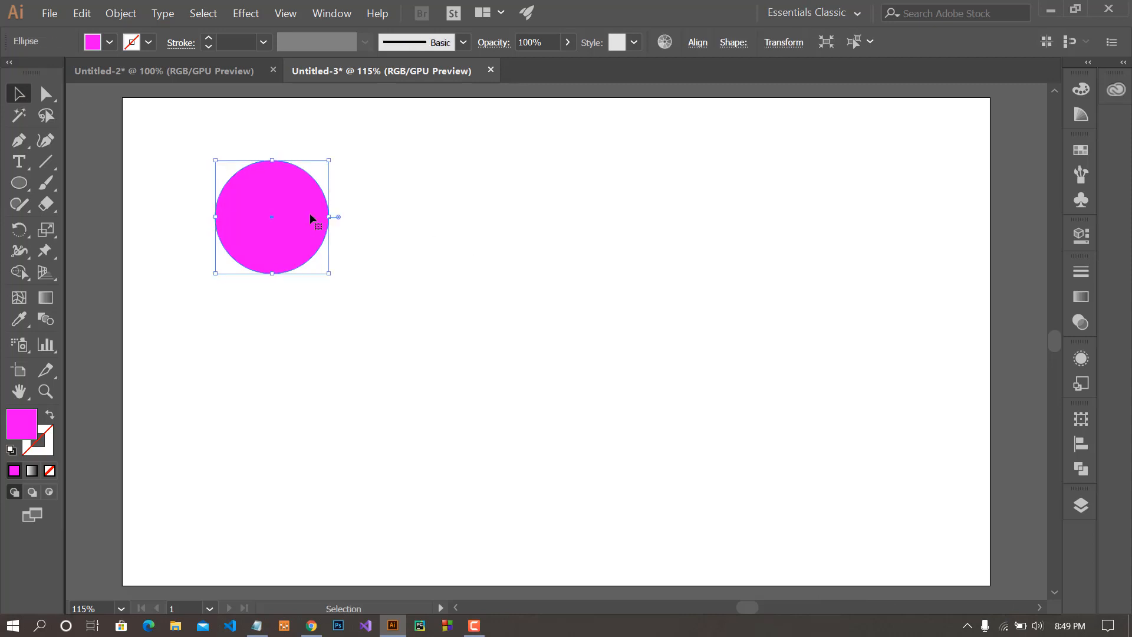
key(a)
key(ctrl+c)
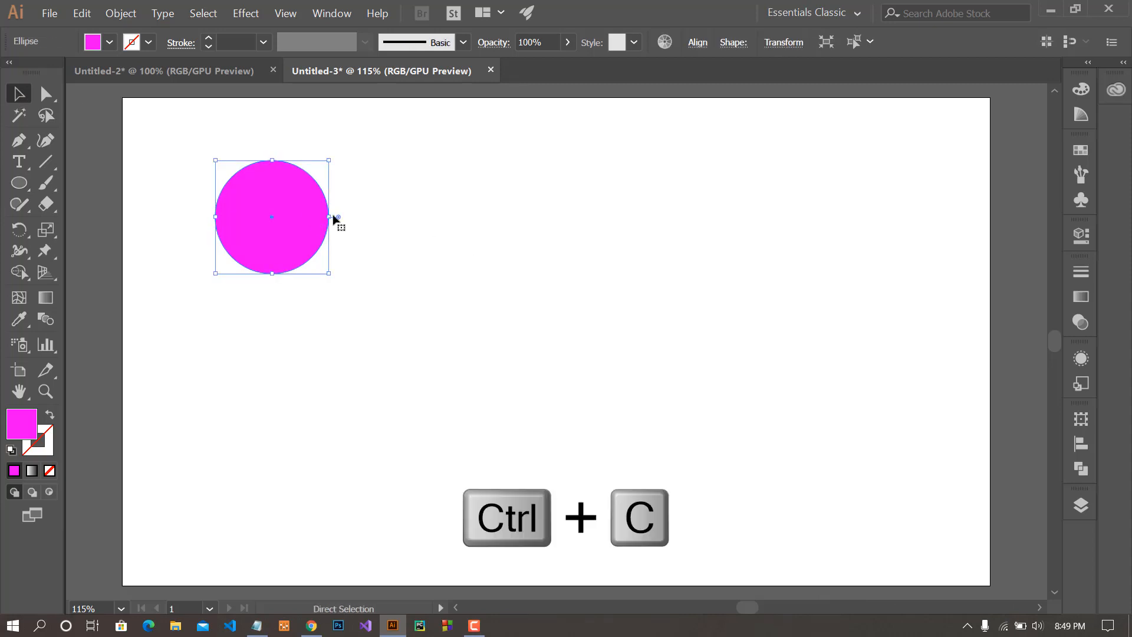
key(ctrl+f)
drag(307, 218, 361, 218)
key(ctrl+z)
click(334, 227)
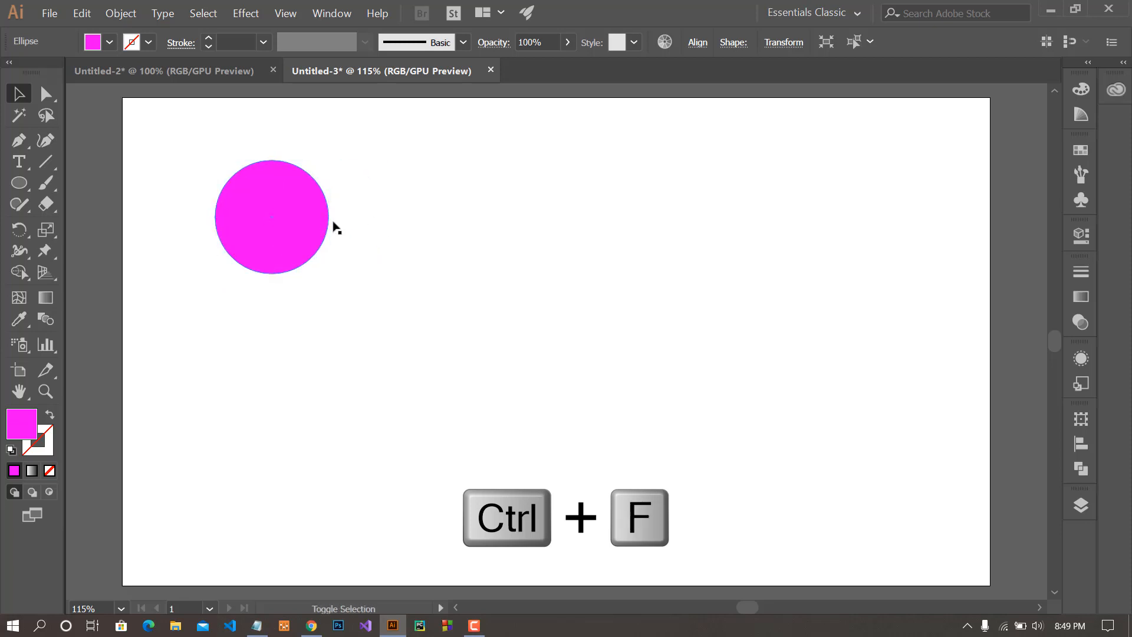
click(302, 223)
drag(311, 220, 420, 231)
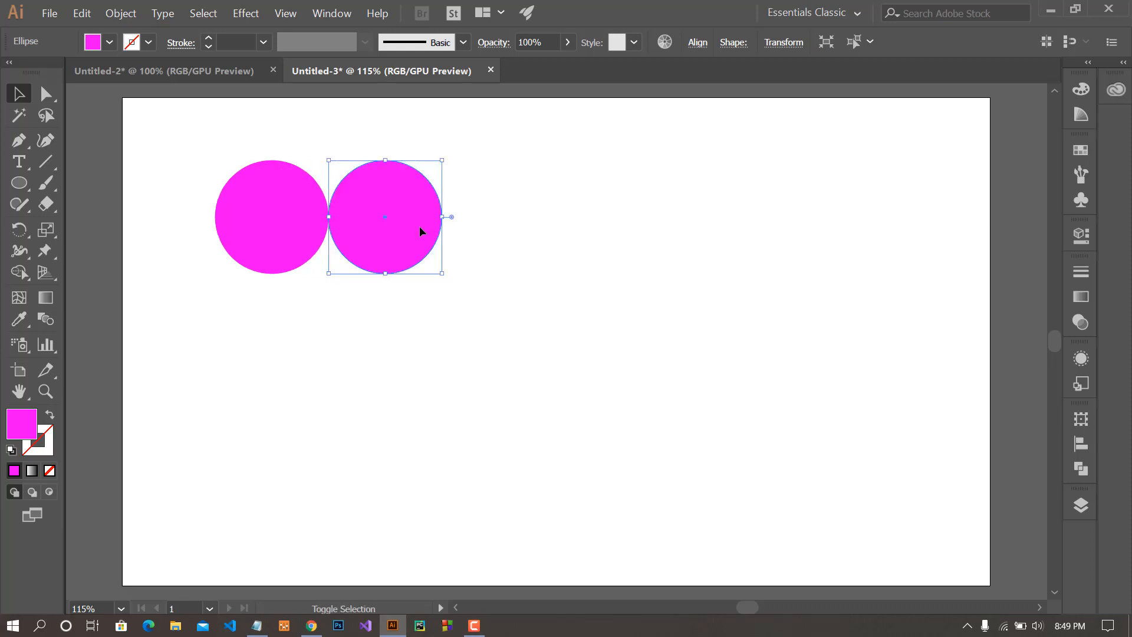
Duplicate both circles together and place the copies directly below, touching the originals, to form a two-by-two arrangement
shift+click(299, 223)
key(a)
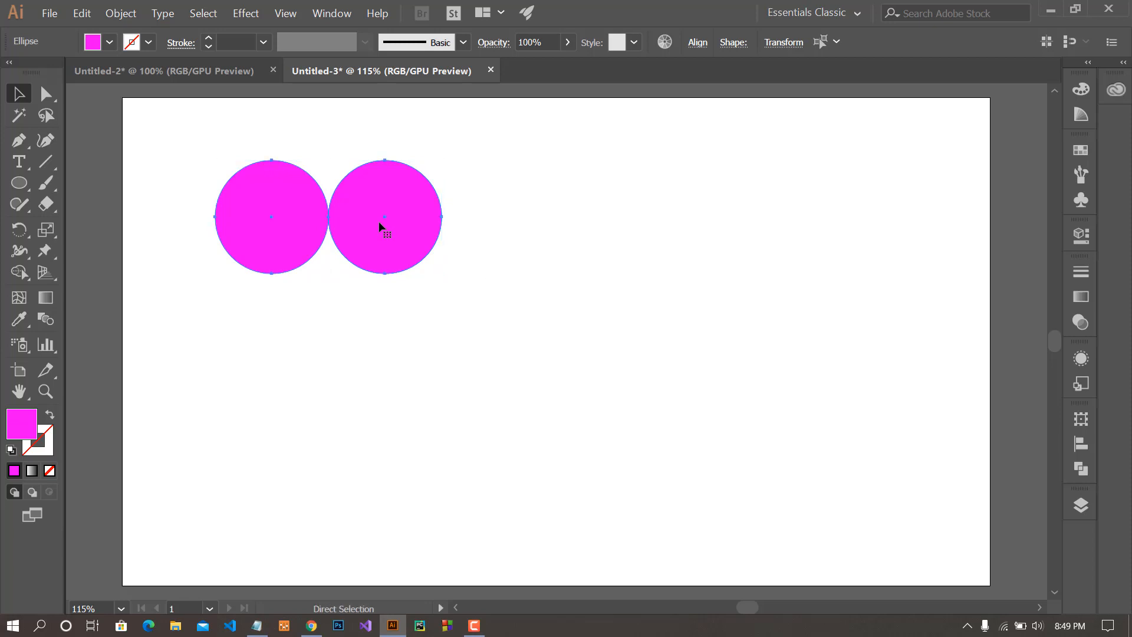
key(v)
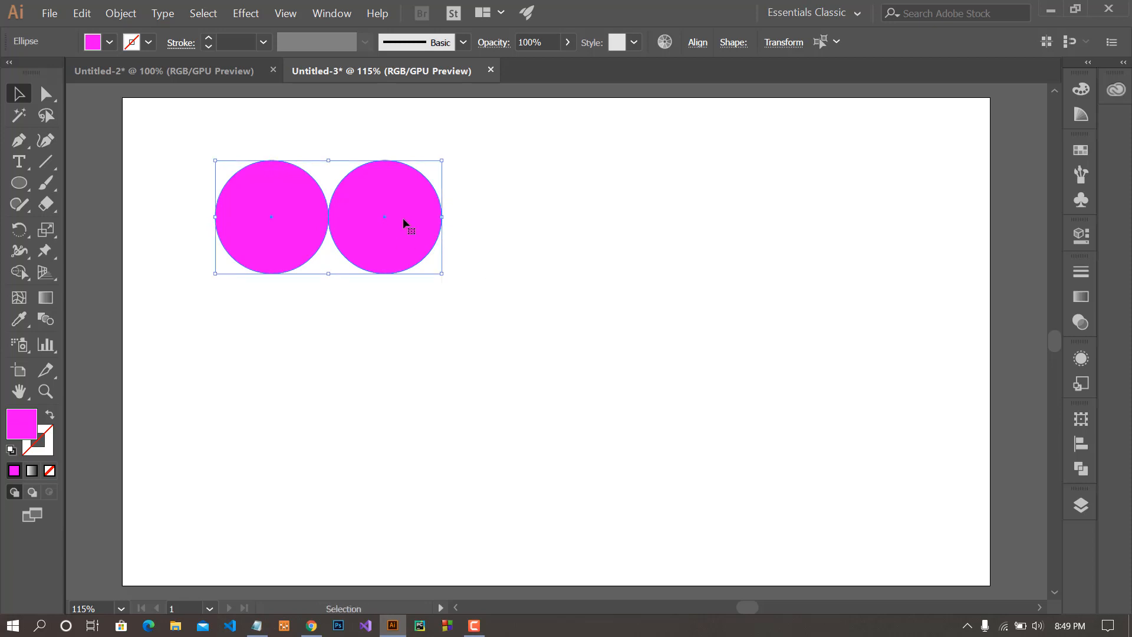
shift+click(403, 220)
click(468, 257)
click(403, 229)
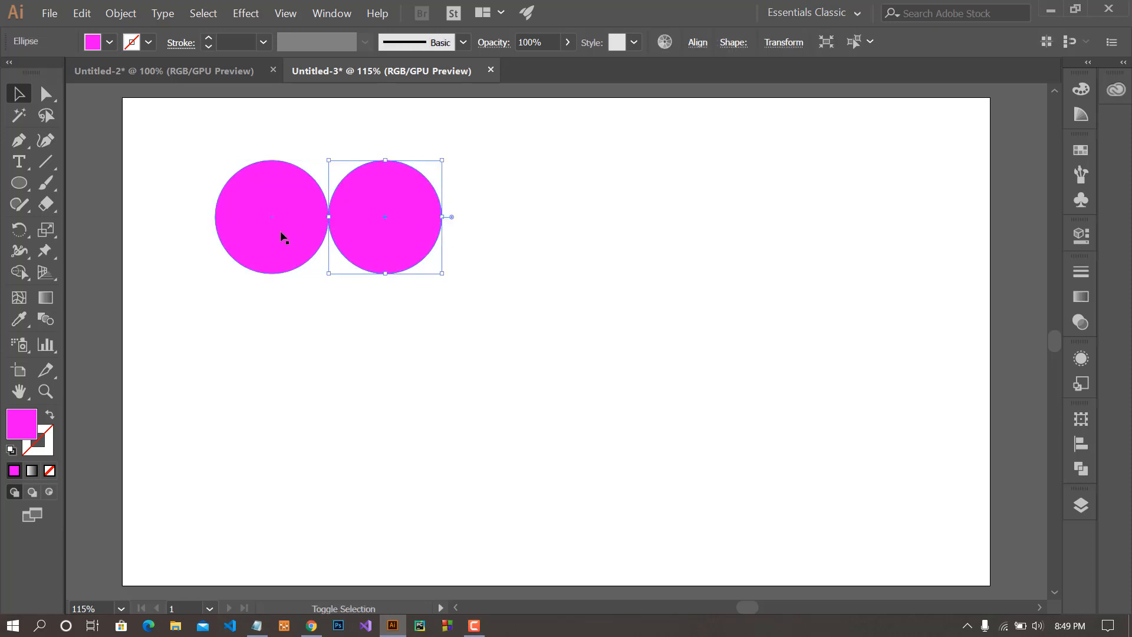
shift+click(280, 235)
shift+click(406, 226)
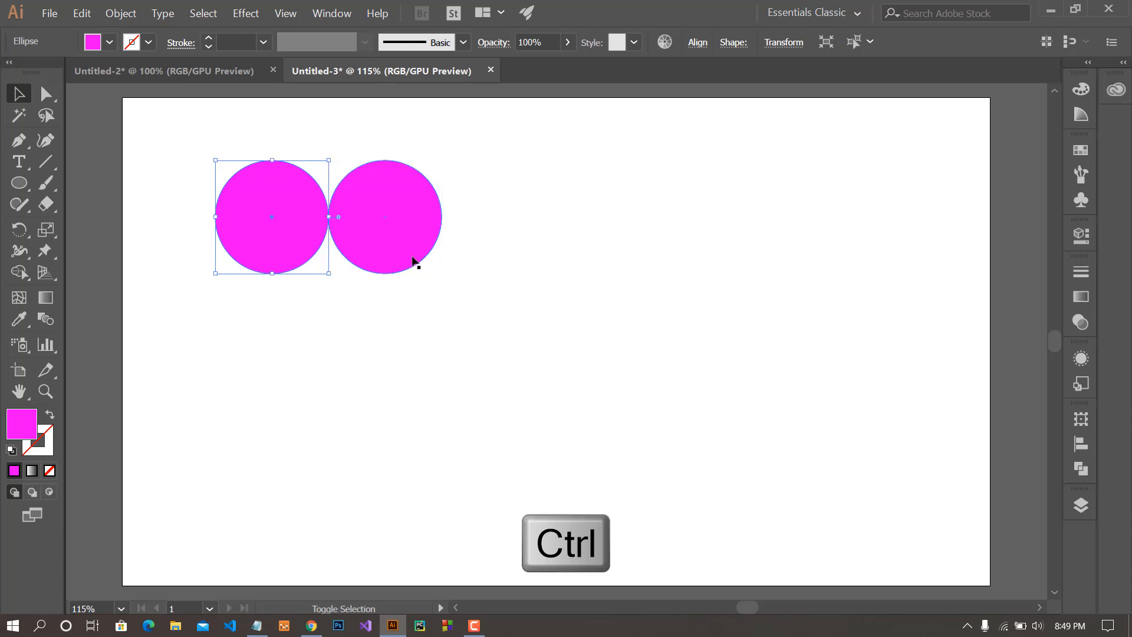
click(404, 236)
shift+click(312, 237)
drag(397, 241, 397, 357)
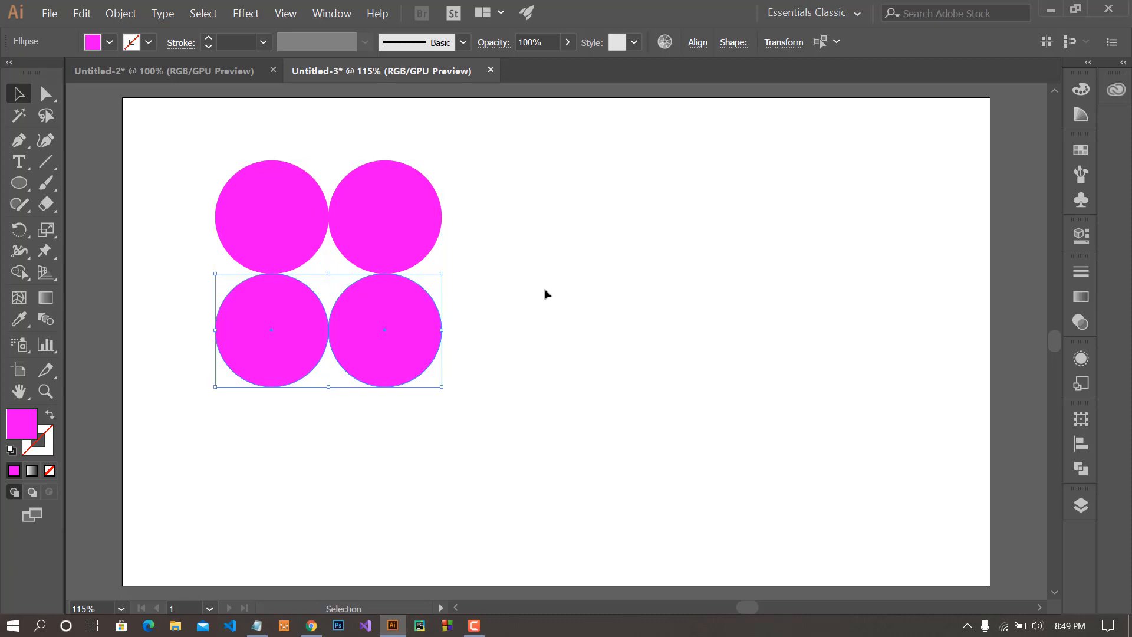
Move all four circles together to the right half of the artboard
click(467, 294)
drag(170, 118, 466, 386)
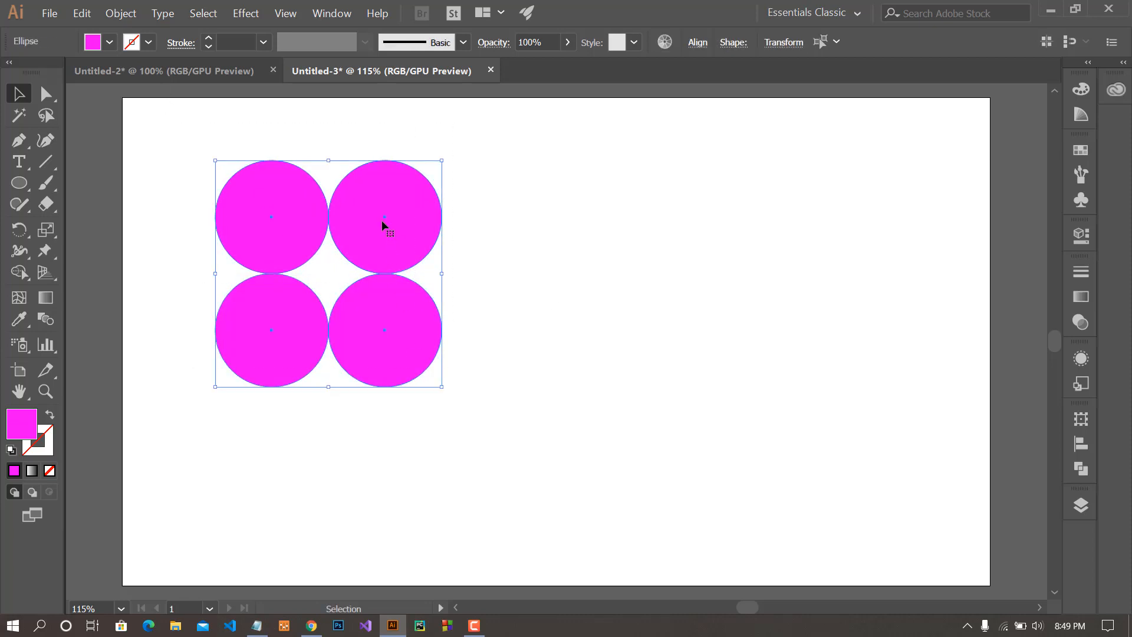
drag(382, 222, 733, 211)
Duplicate the upper-left circle and centre the copy over the point between the four circles
click(874, 275)
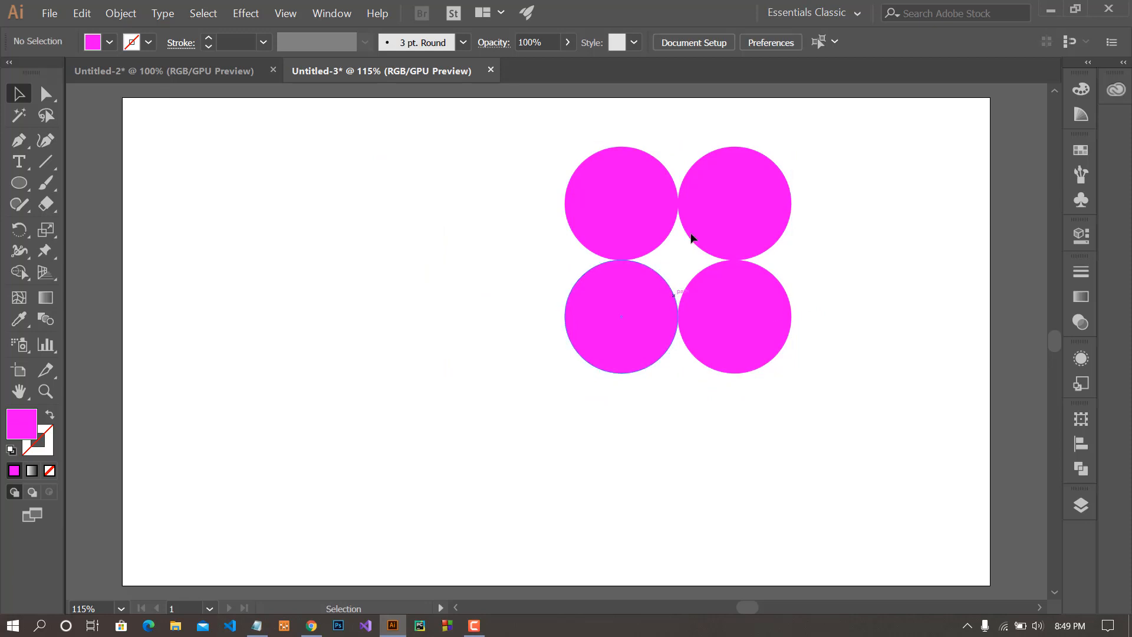
click(654, 228)
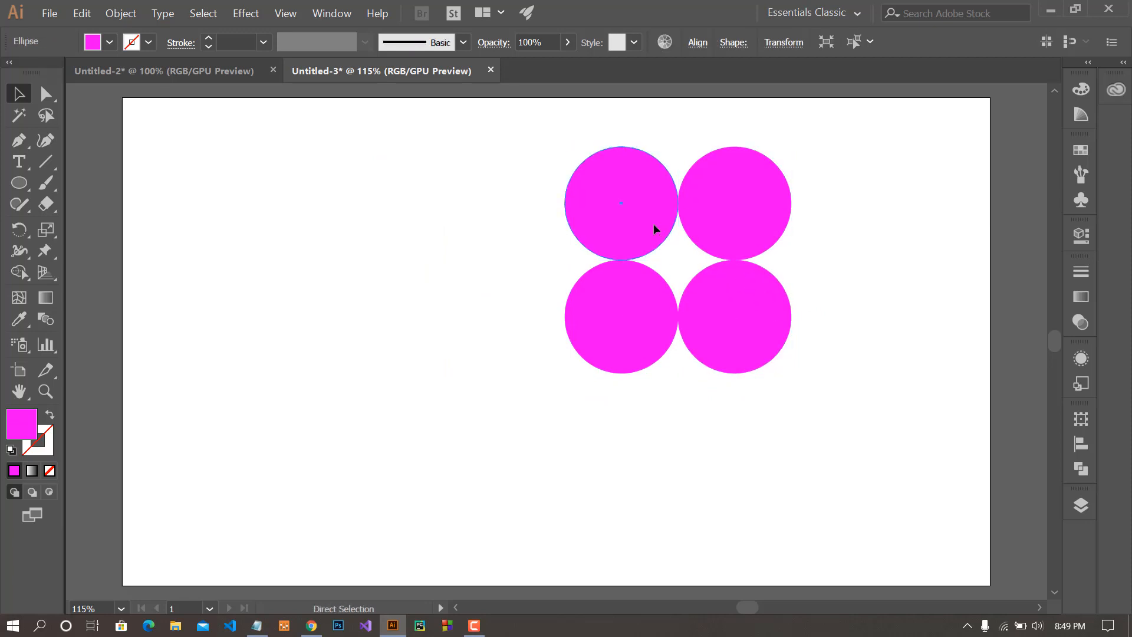
drag(644, 218, 700, 265)
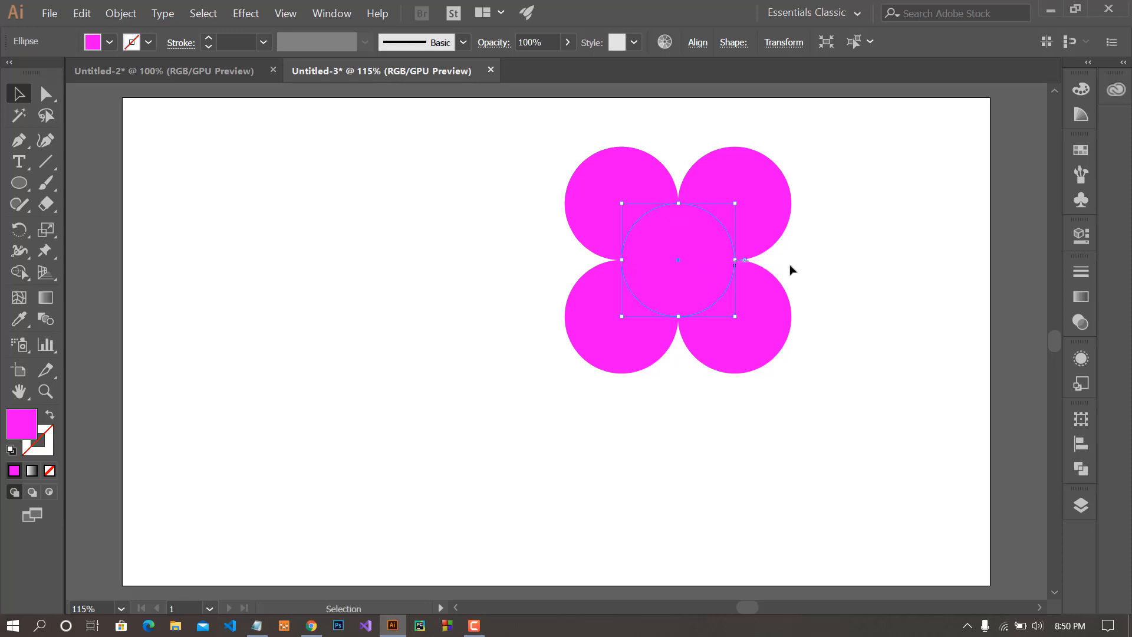
Cut the central circle's area out of all five selected circles with the Shape Builder tool, leaving four petals around a round opening
click(777, 210)
shift+click(659, 196)
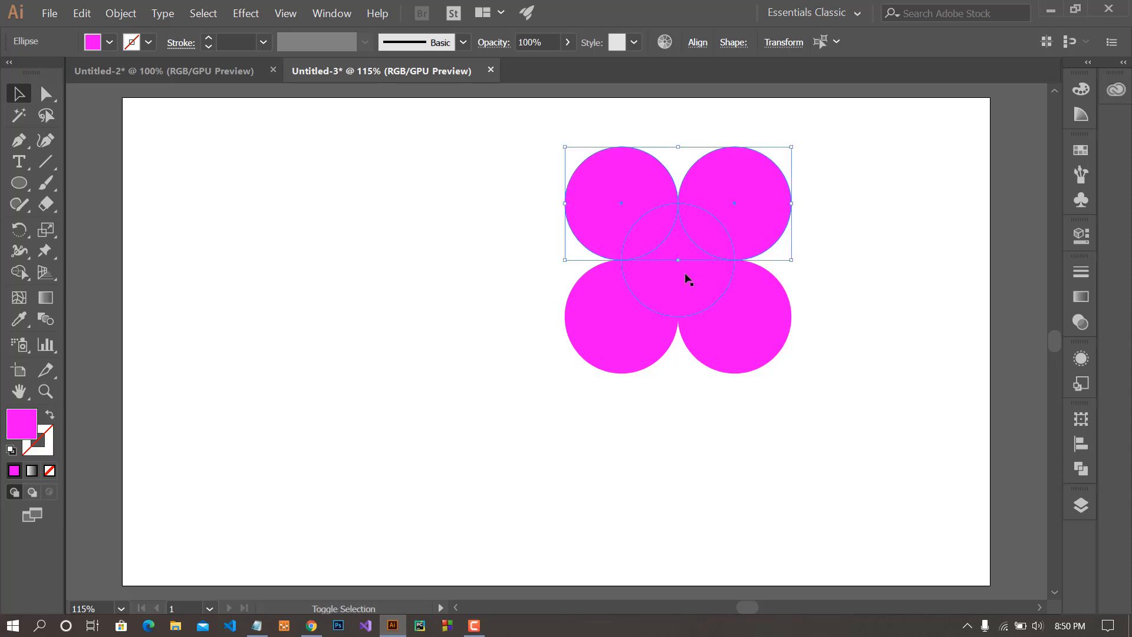
shift+click(644, 301)
shift+click(622, 337)
shift+click(758, 349)
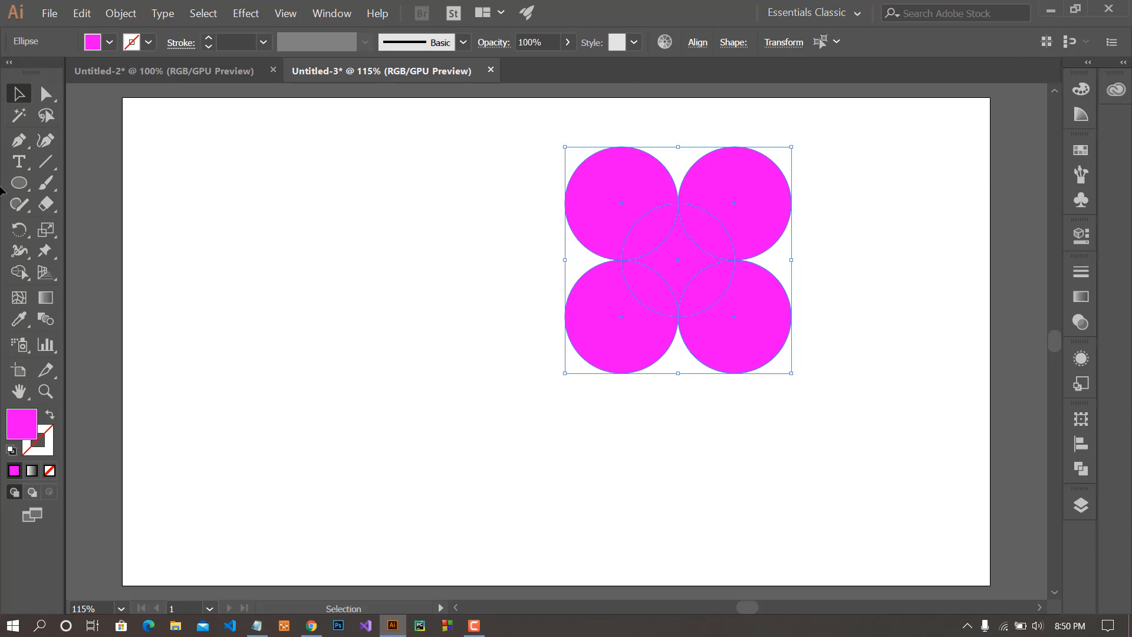
click(18, 273)
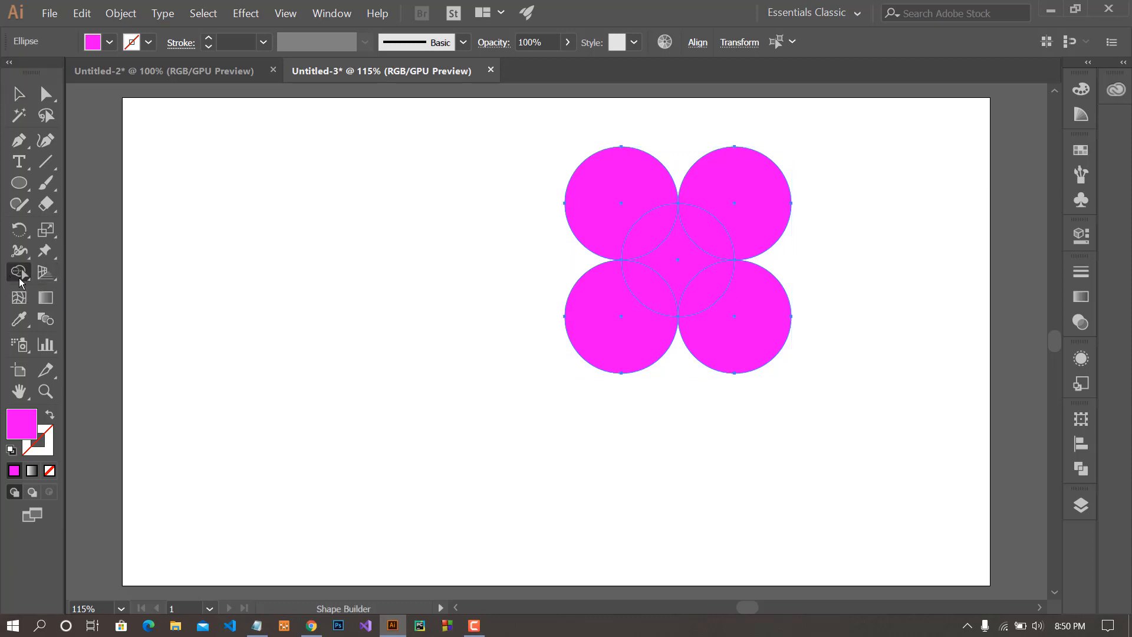
click(22, 274)
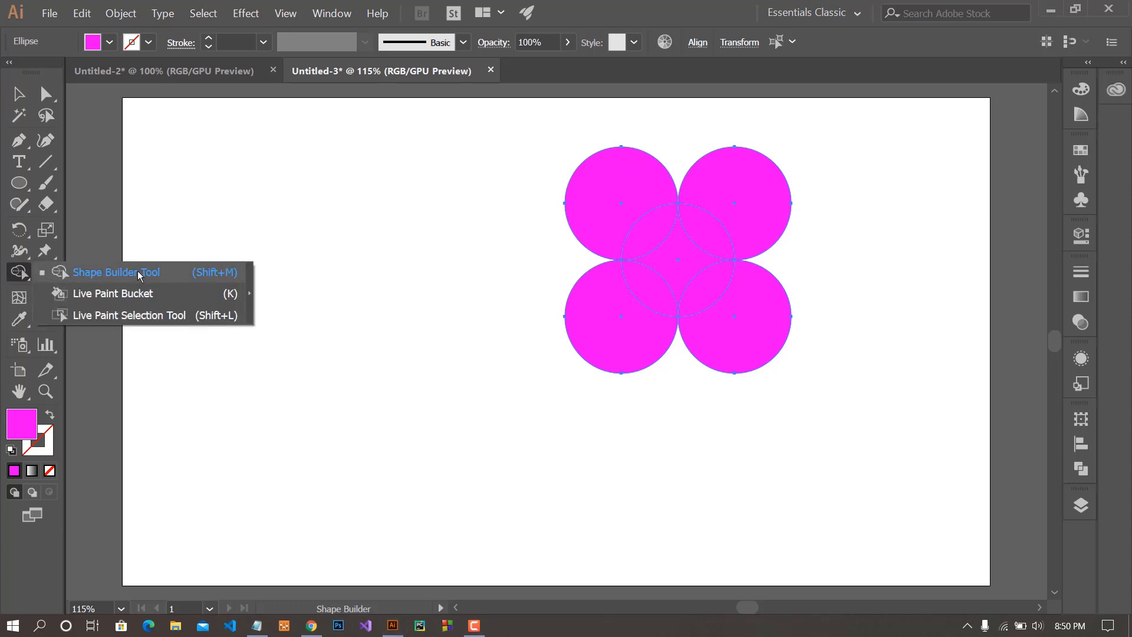
click(133, 269)
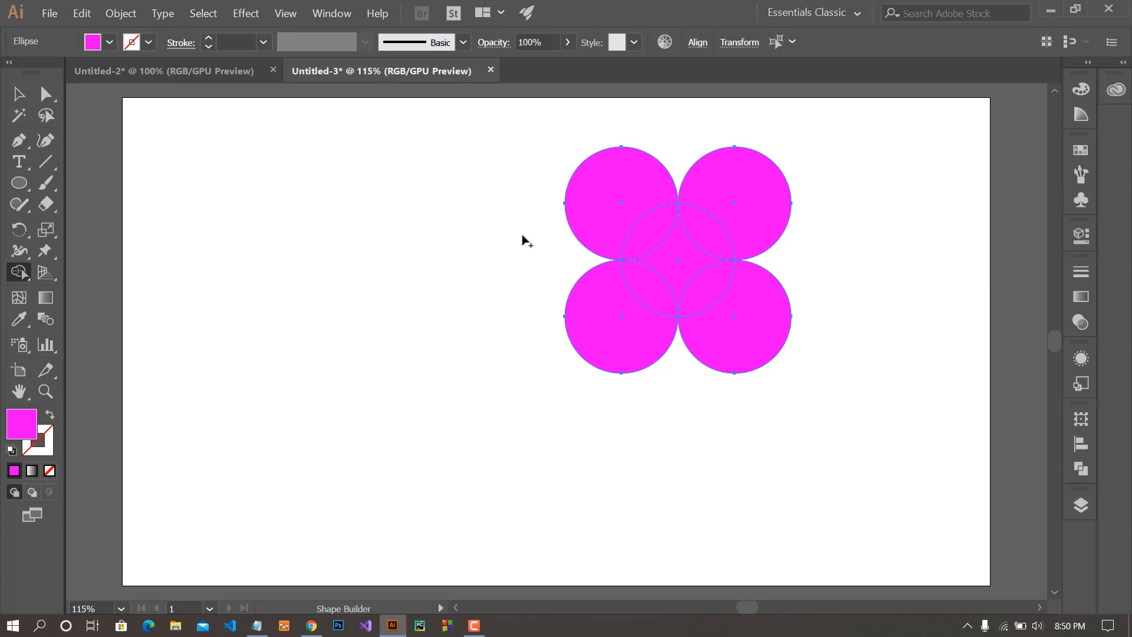
key(alt)
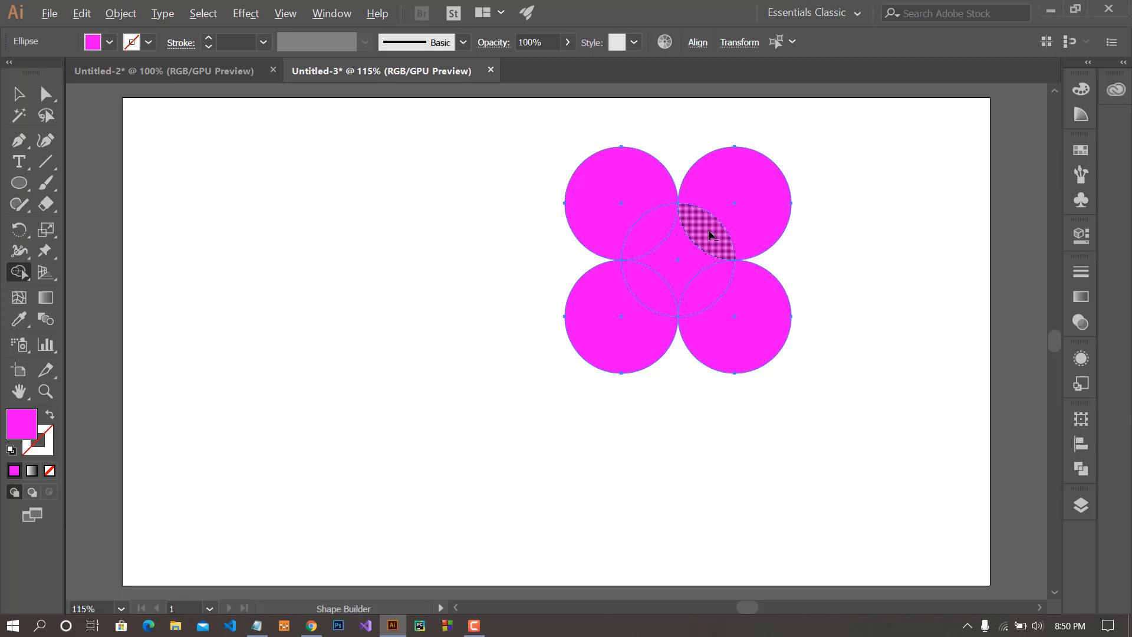
key(alt)
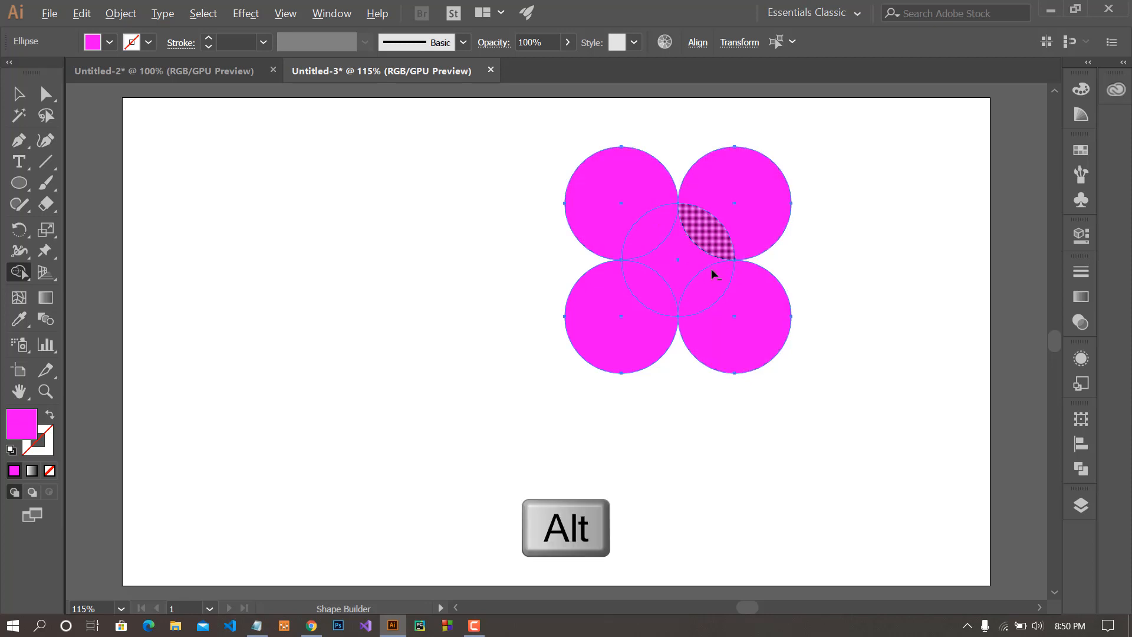
alt+click(700, 236)
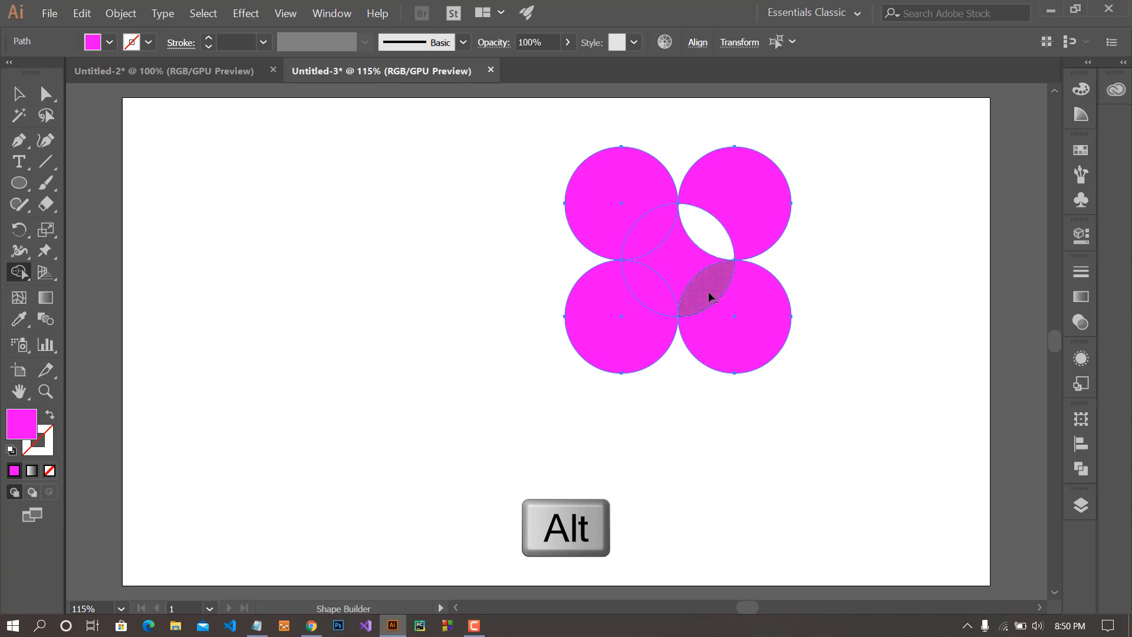
alt+click(656, 233)
alt+click(678, 253)
alt+click(714, 285)
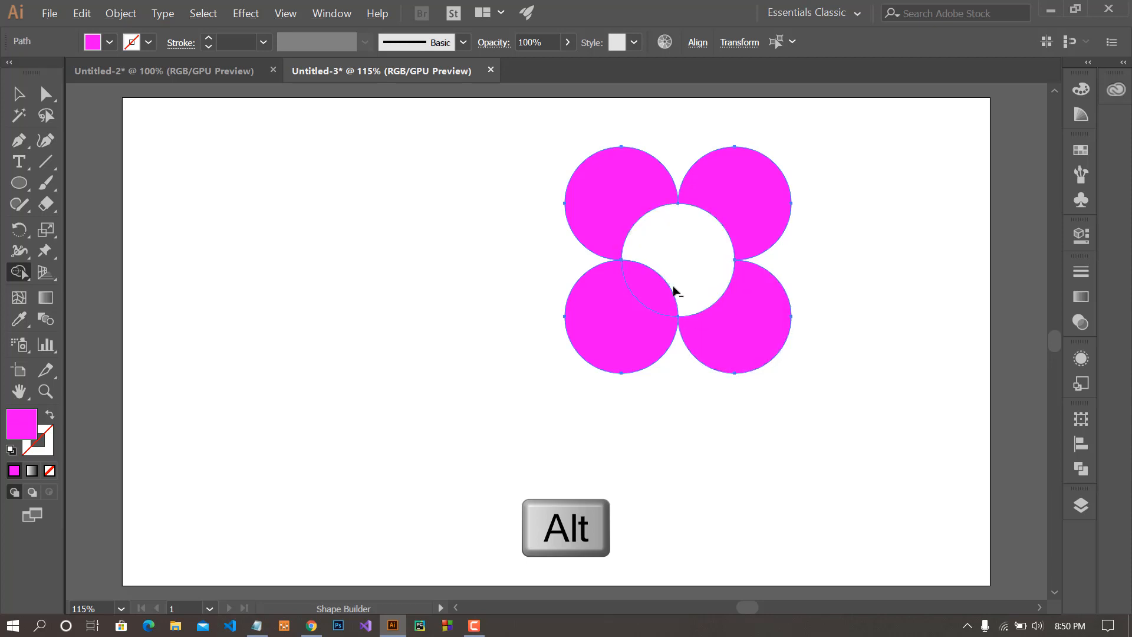
alt+click(652, 299)
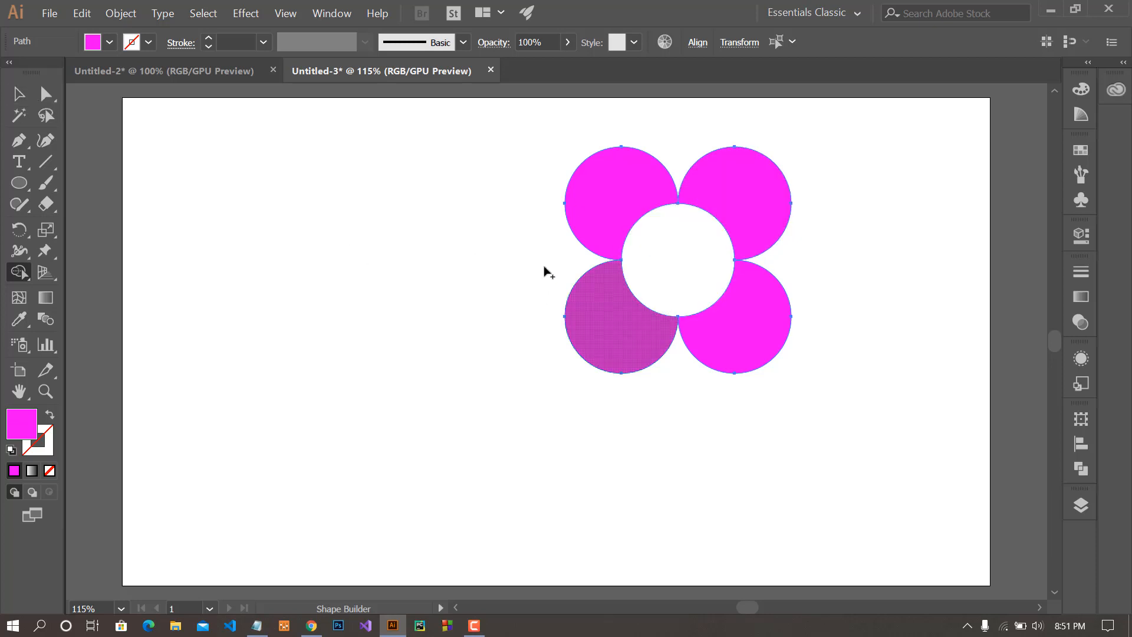
Group the four petal shapes into a single flower object
click(20, 99)
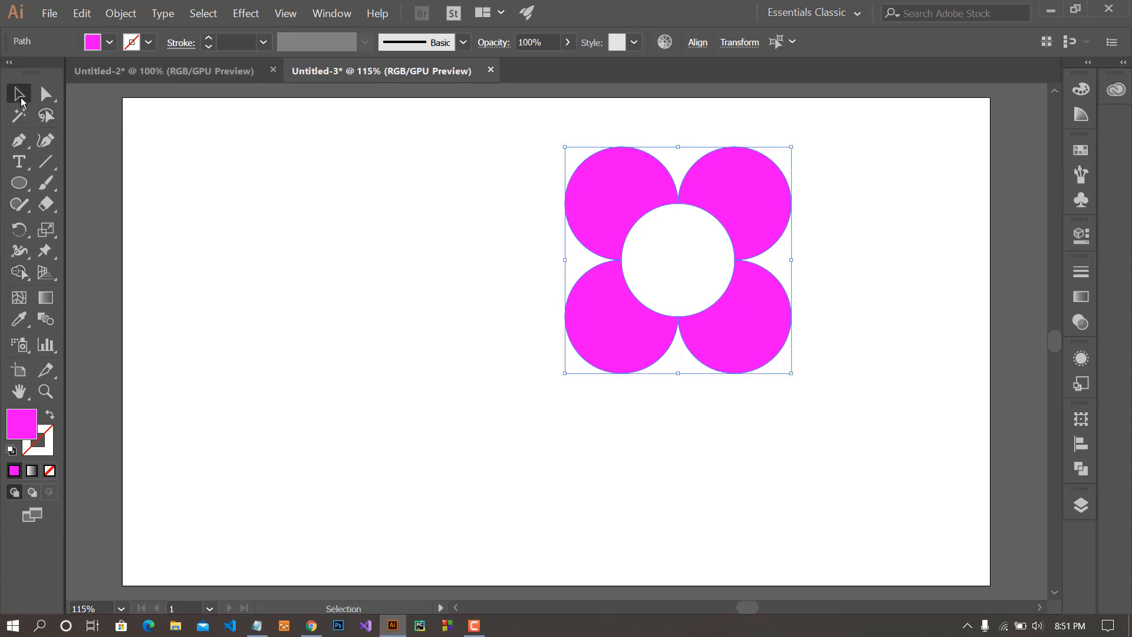
click(867, 272)
scroll(787, 255, down, 2)
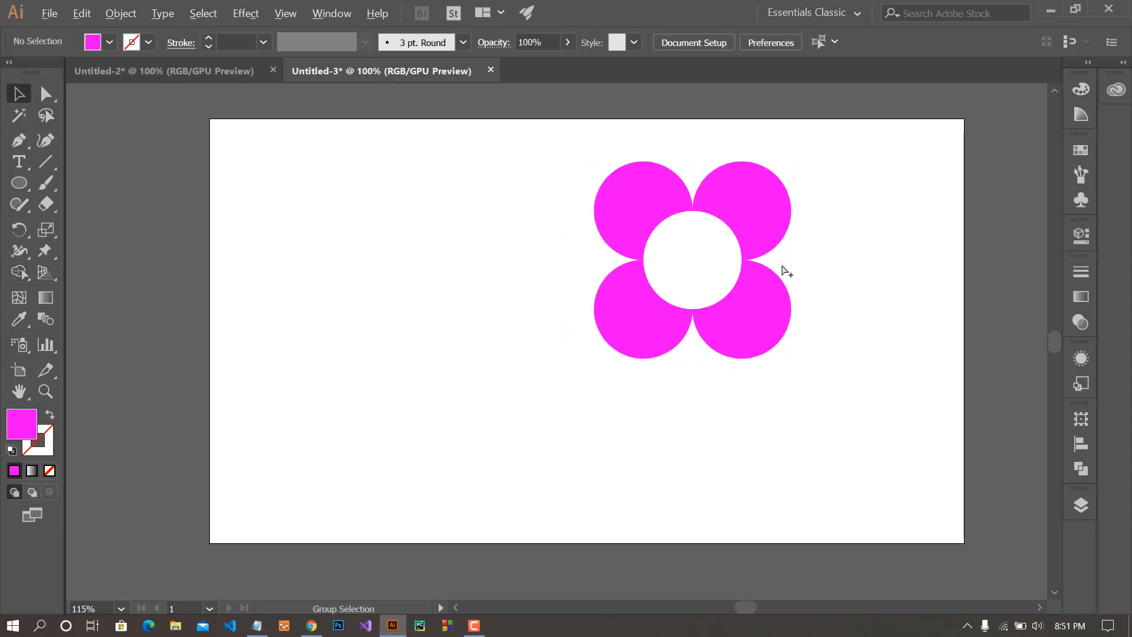
scroll(788, 312, up, 2)
scroll(788, 313, up, 4)
scroll(790, 313, down, 2)
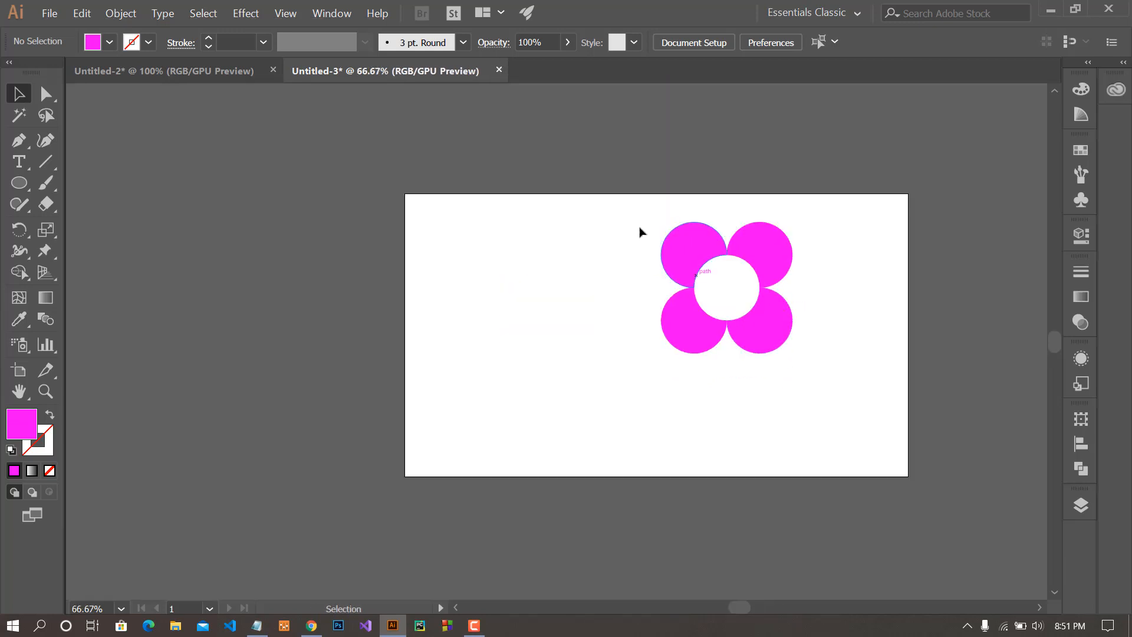
drag(639, 219, 798, 314)
key(ctrl+g)
click(830, 327)
scroll(809, 332, up, 2)
scroll(816, 318, down, 1)
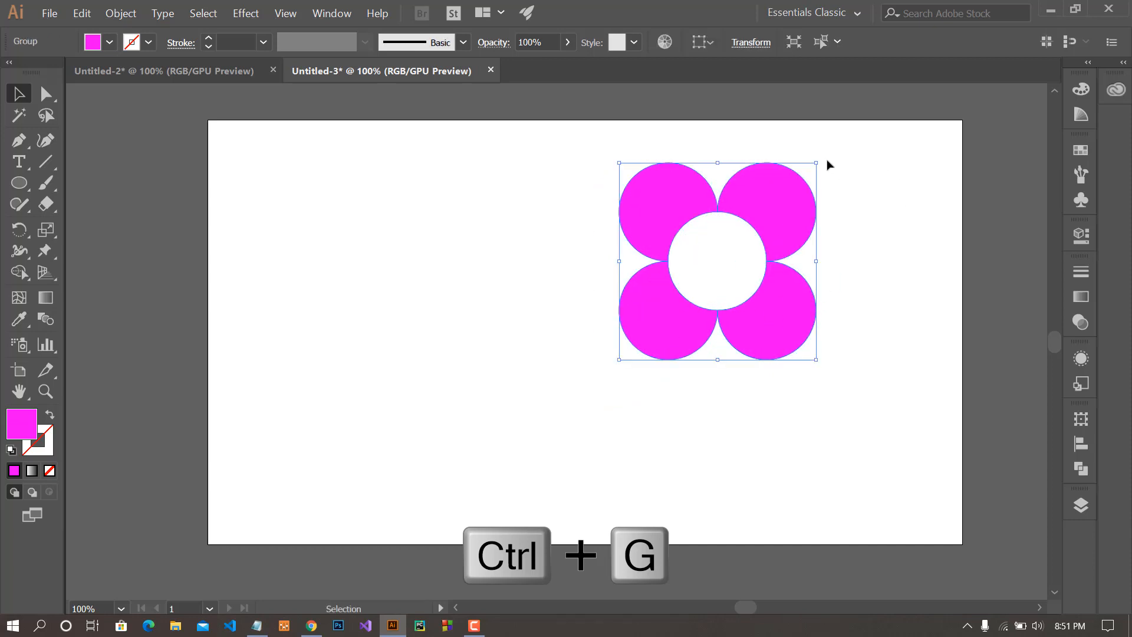
Scale the flower group down slightly and shift it further toward the artboard's upper-right area
drag(817, 161, 803, 175)
click(813, 238)
drag(784, 235, 816, 226)
click(528, 303)
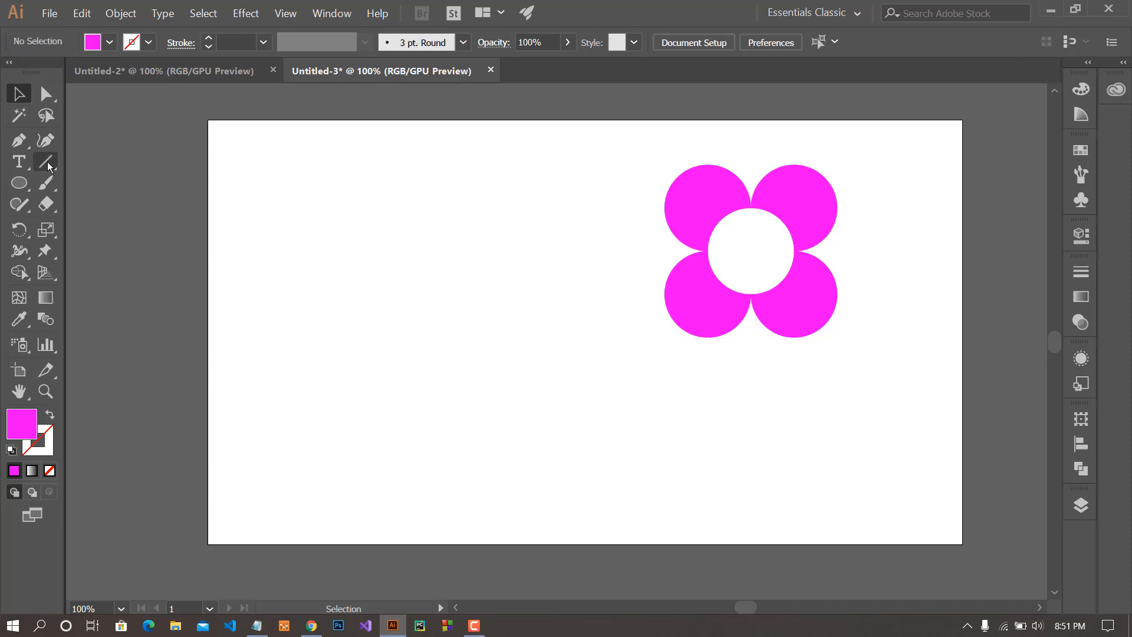
Draw a tall thin rectangle as a stem from the flower's round opening down to near the artboard's lower edge, centred between the petals
click(20, 184)
click(72, 187)
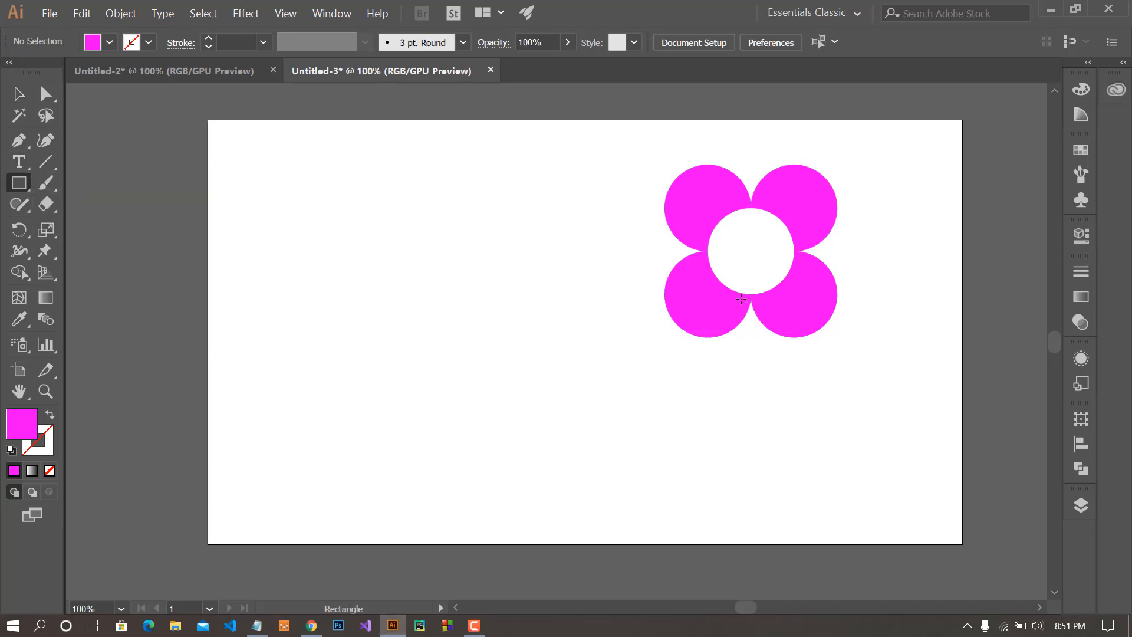
drag(746, 295, 750, 537)
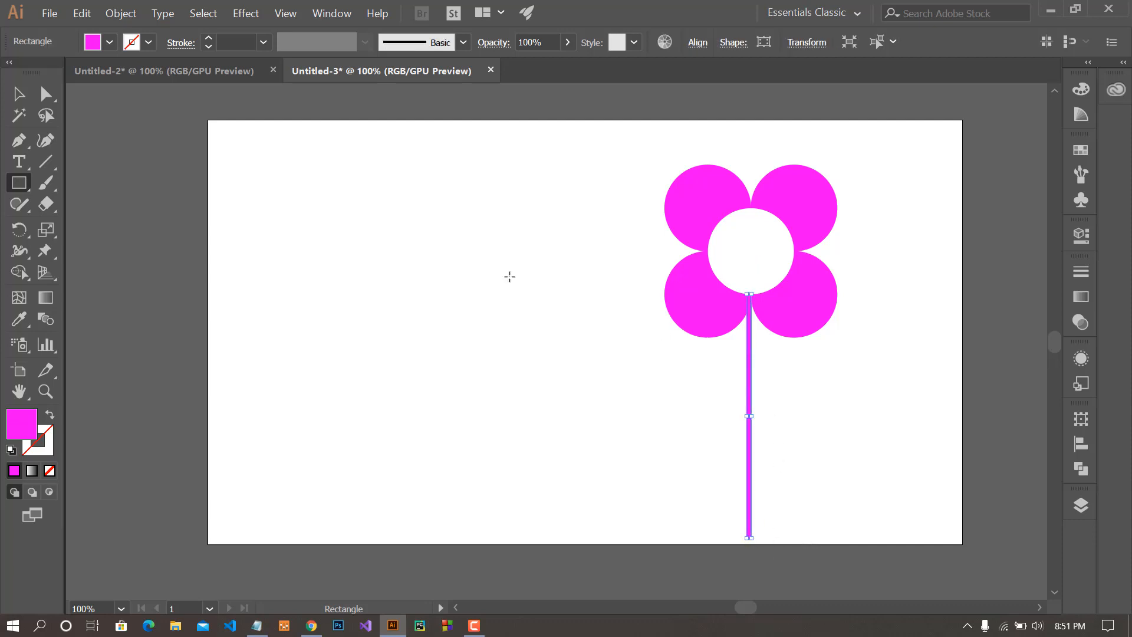
click(21, 95)
scroll(937, 418, up, 2)
scroll(580, 278, up, 2)
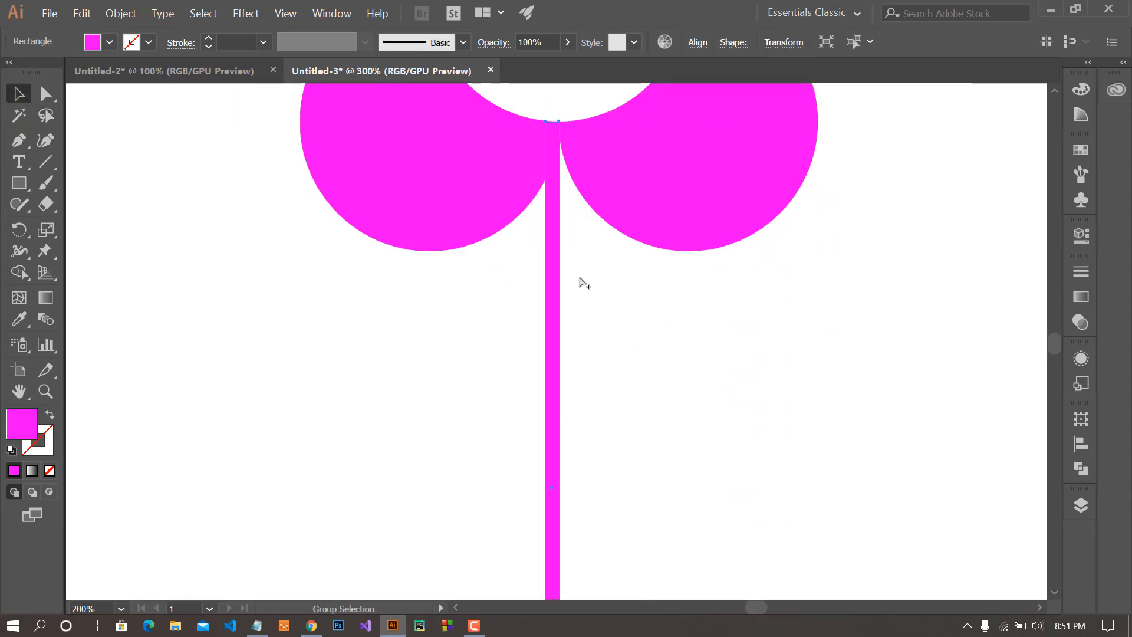
drag(594, 294, 555, 324)
scroll(549, 315, up, 3)
Change the stem's fill to olive green 6B8713
double_click(22, 423)
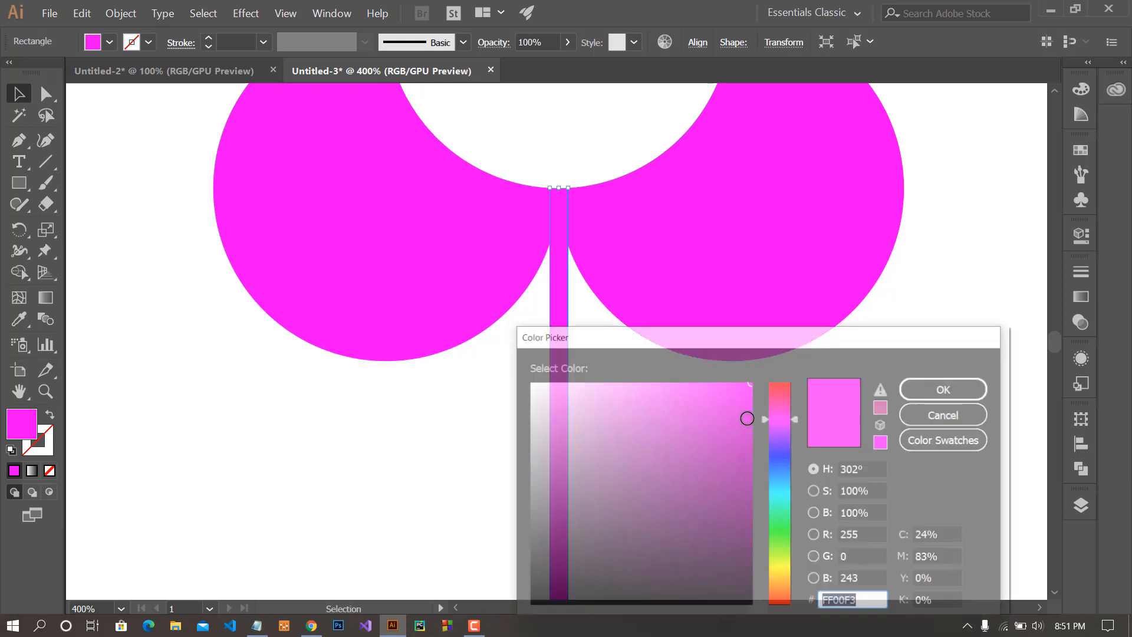
drag(787, 513, 777, 546)
mouse_move(715, 500)
mouse_down()
mouse_move(713, 533)
mouse_move(777, 558)
mouse_move(724, 485)
mouse_up()
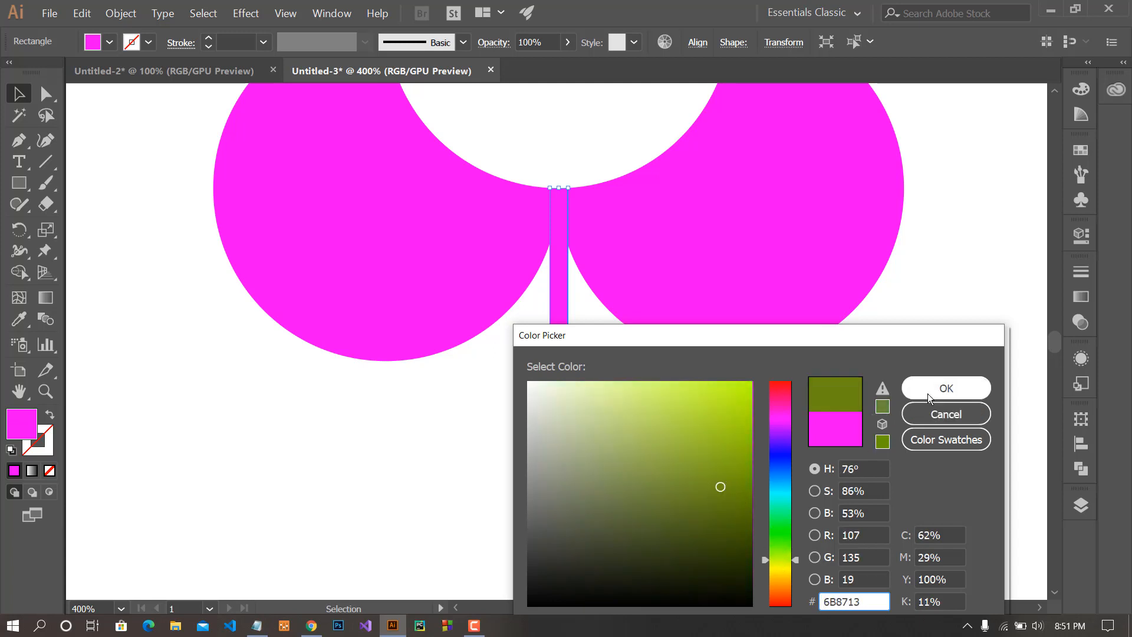
click(946, 388)
click(774, 431)
alt+scroll(774, 430, down, 4)
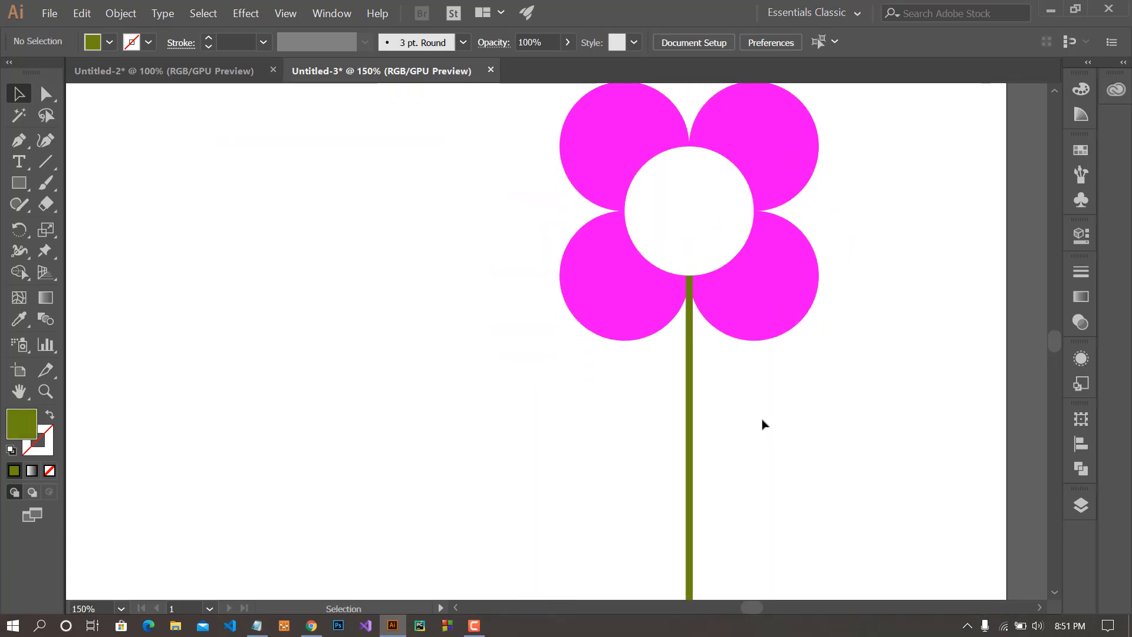
Send the stem to the back of the stacking order so the petals overlap its upper end
click(689, 399)
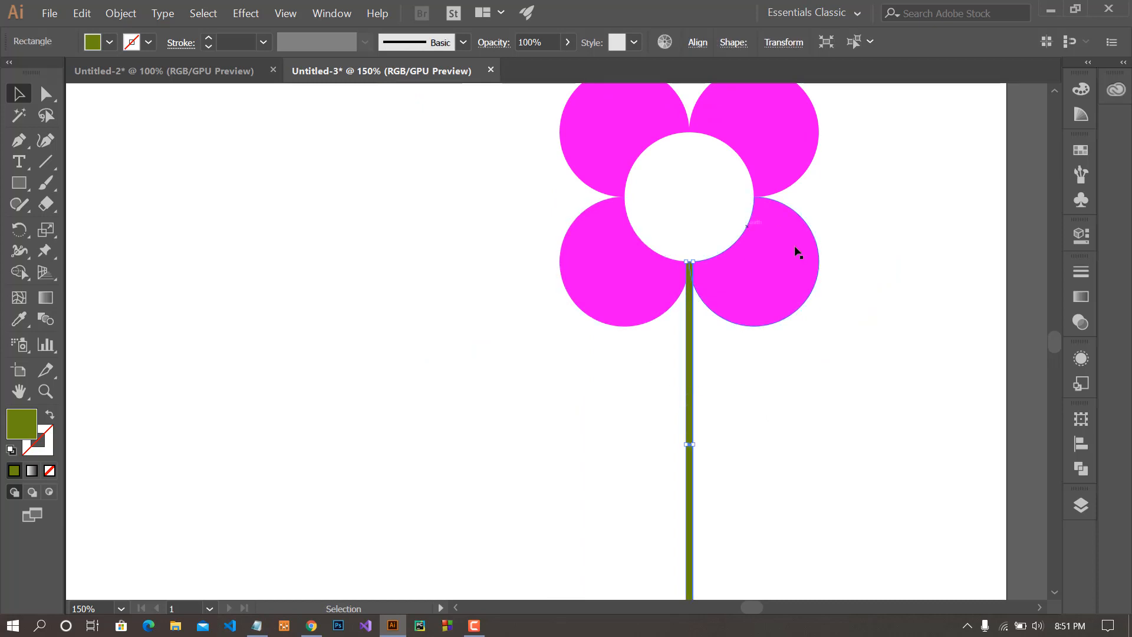
right_click(690, 398)
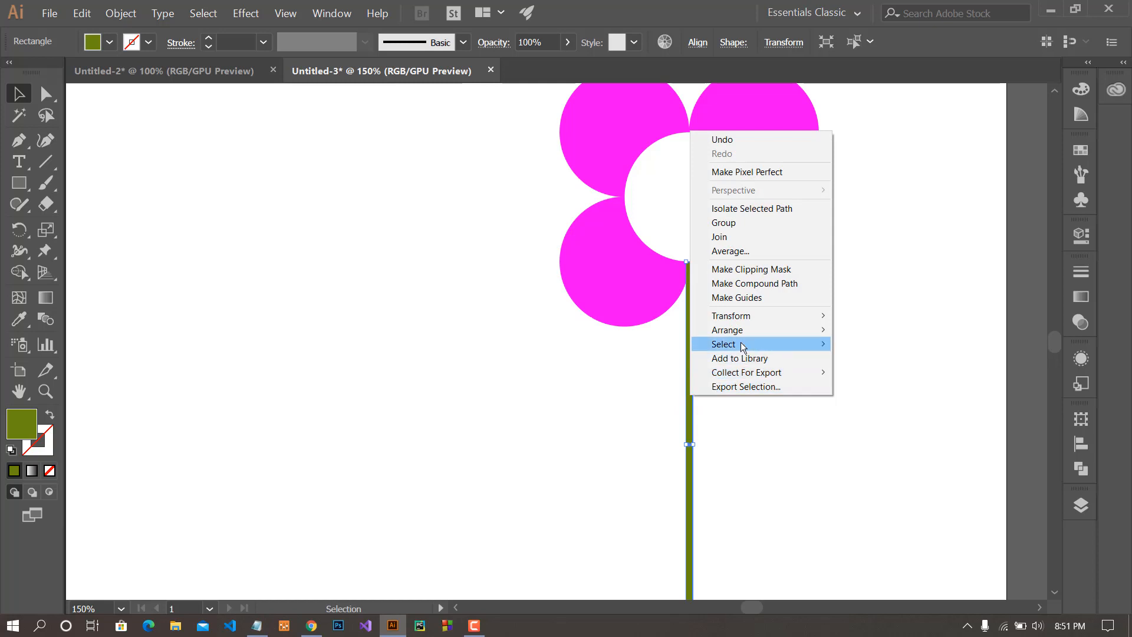
mouse_move(751, 330)
click(893, 377)
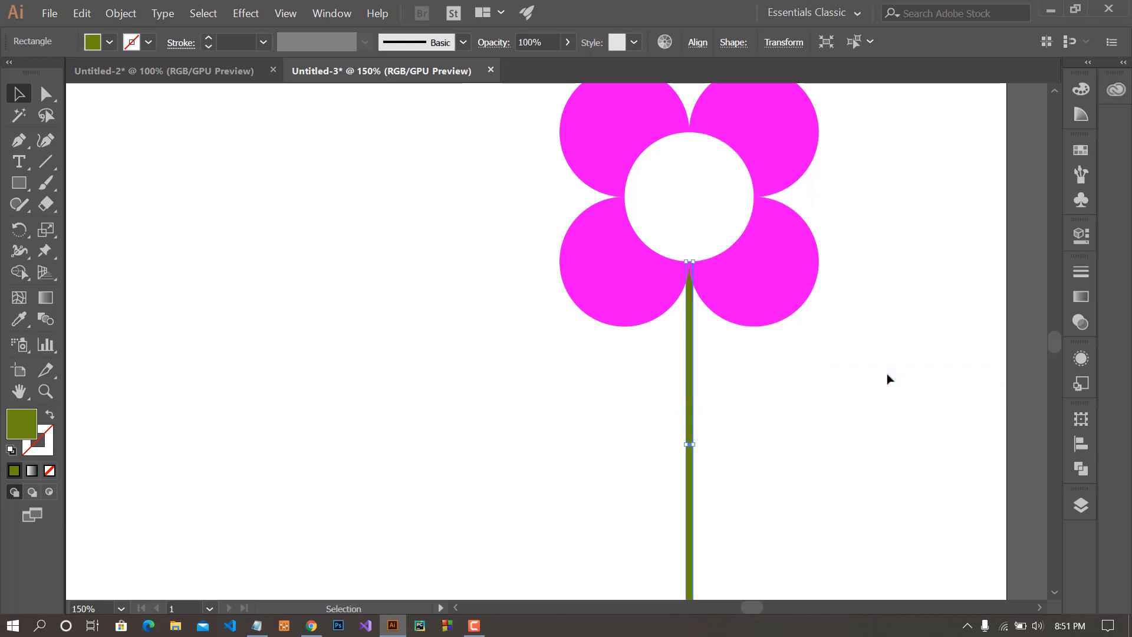
click(849, 376)
scroll(625, 402, down, 1)
scroll(739, 407, up, 1)
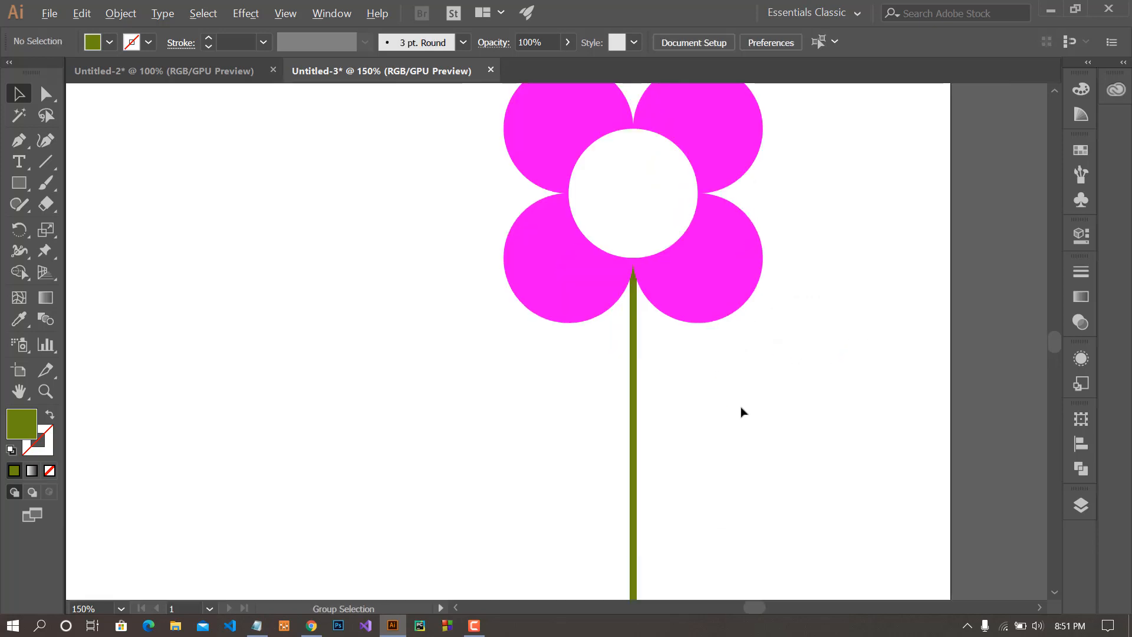
drag(747, 396, 717, 424)
scroll(722, 422, down, 1)
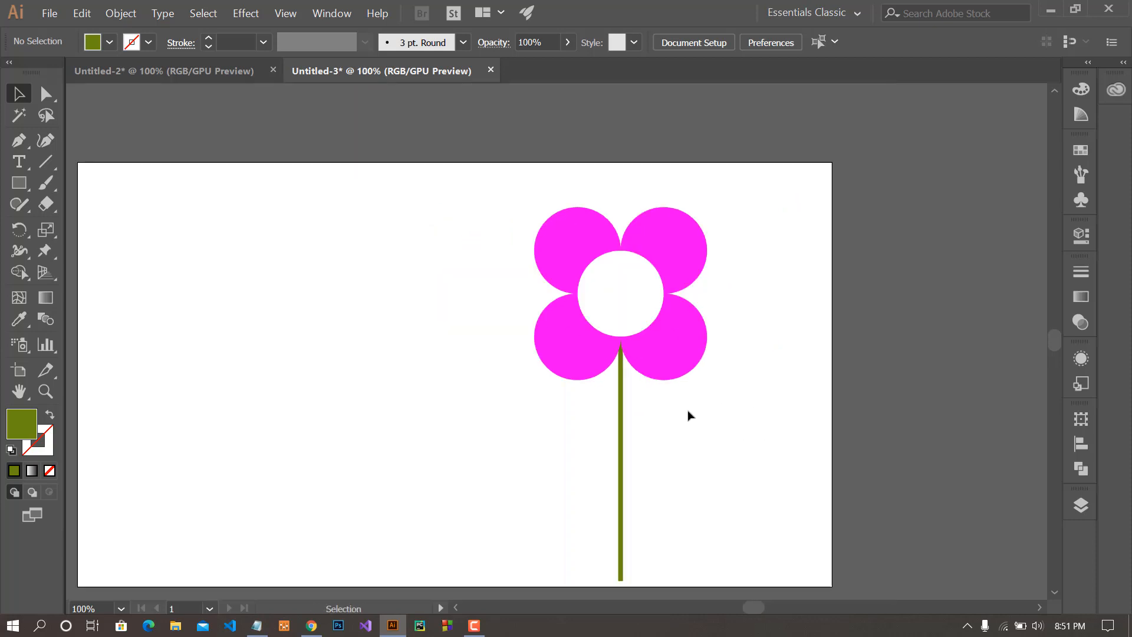
scroll(532, 407, down, 1)
scroll(512, 412, up, 1)
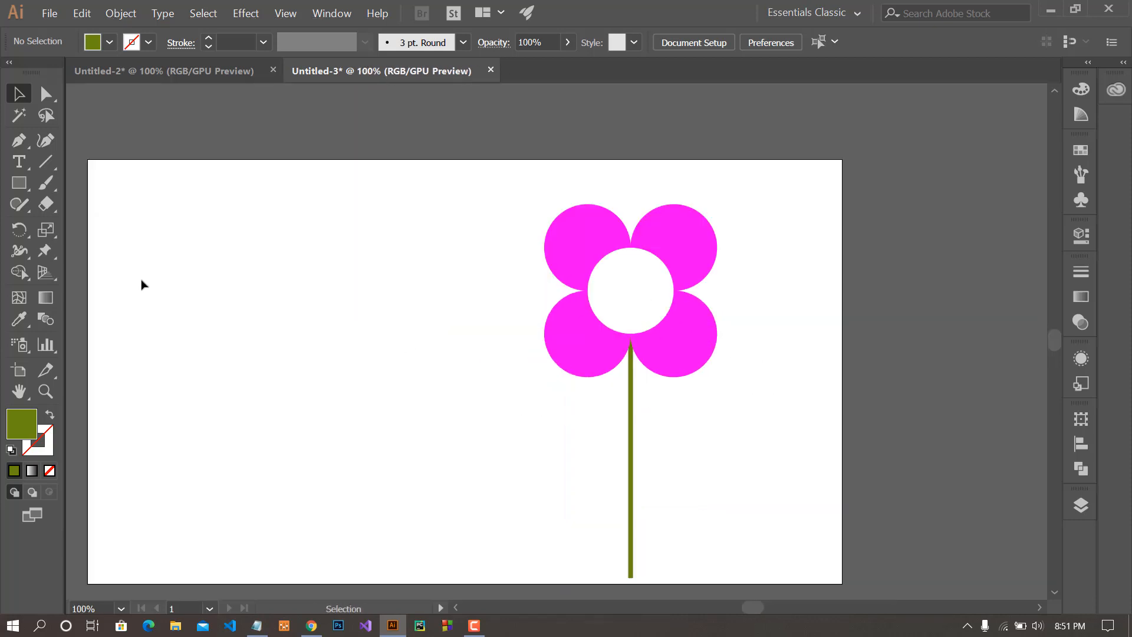
Draw a circle with the Ellipse tool on the empty area to the left of the flower
click(24, 187)
click(76, 224)
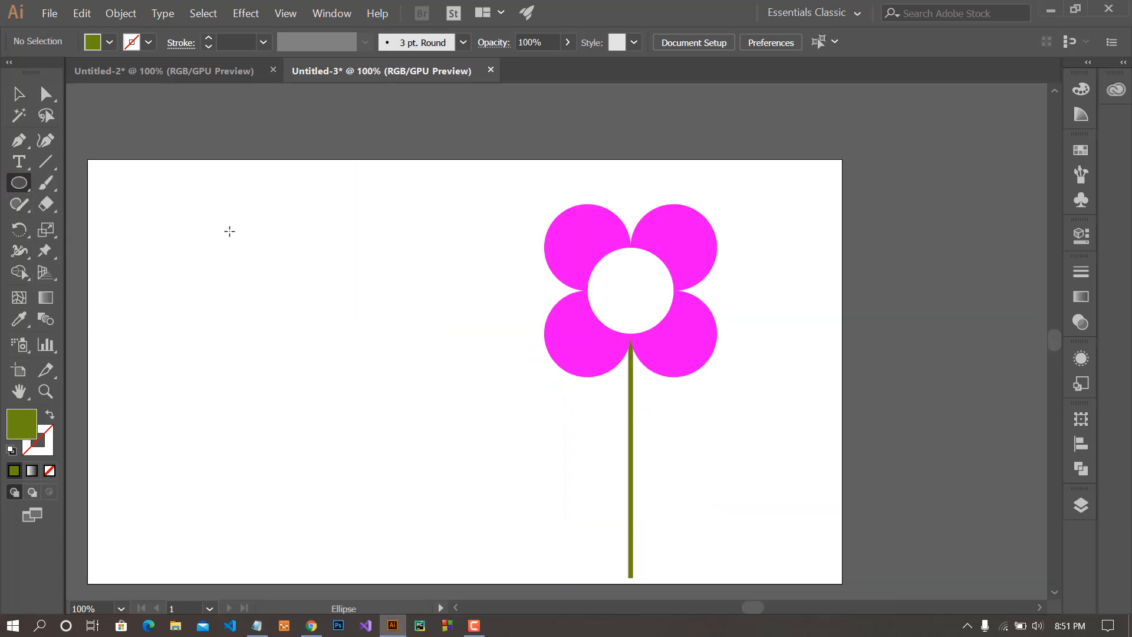
drag(219, 204, 297, 314)
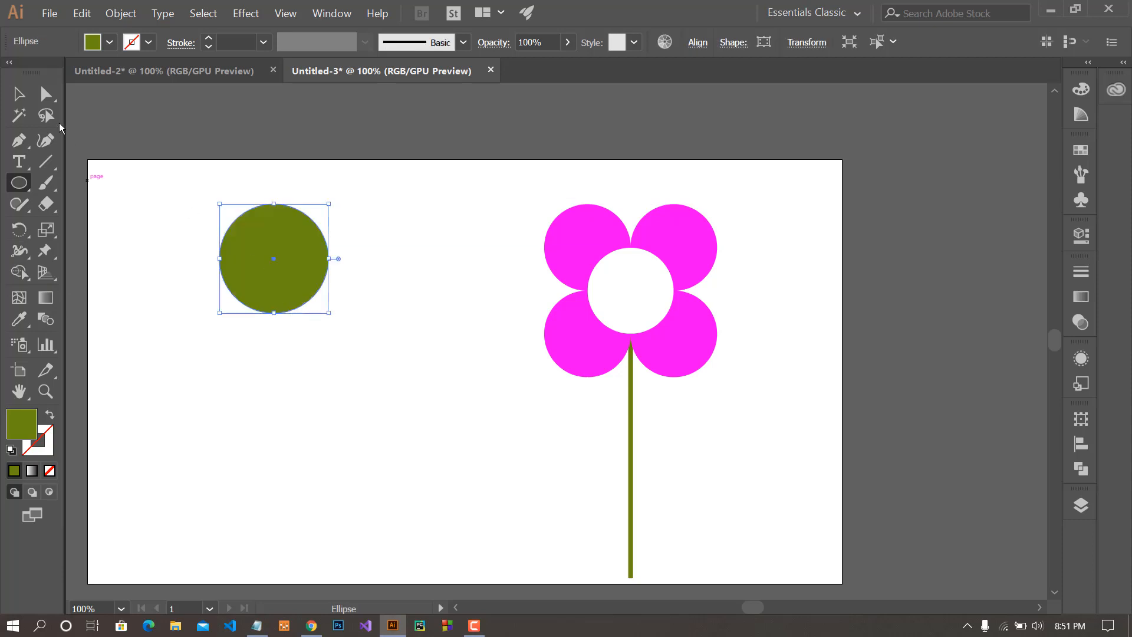
Change the new circle's fill to a brighter, fully saturated green
double_click(19, 425)
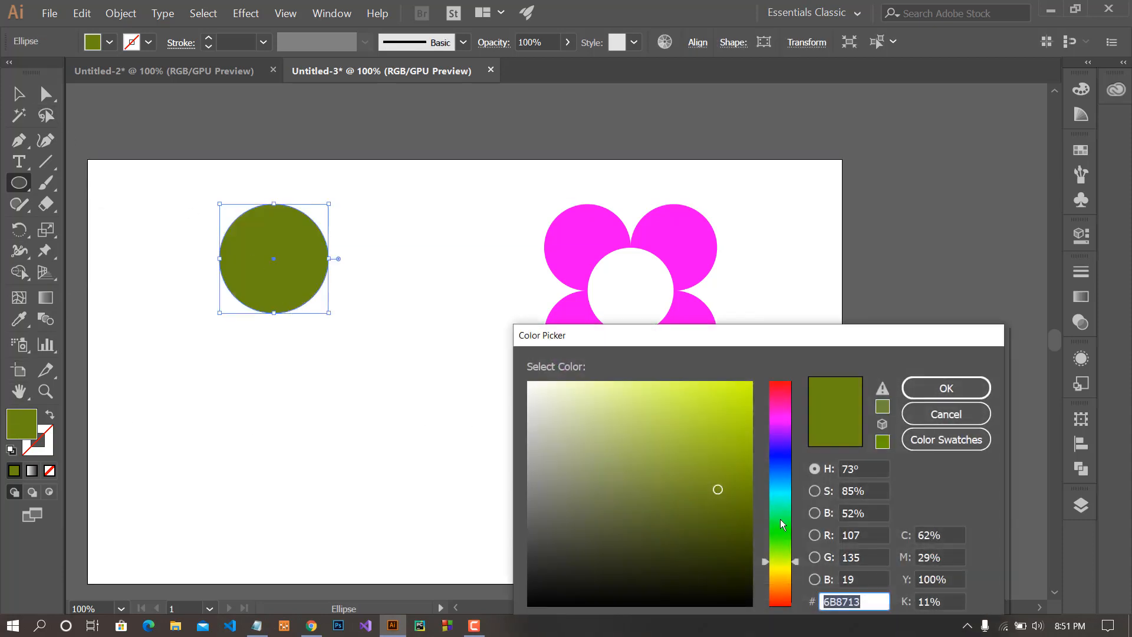
mouse_move(781, 519)
mouse_down()
mouse_move(780, 500)
mouse_move(780, 538)
mouse_up()
click(734, 410)
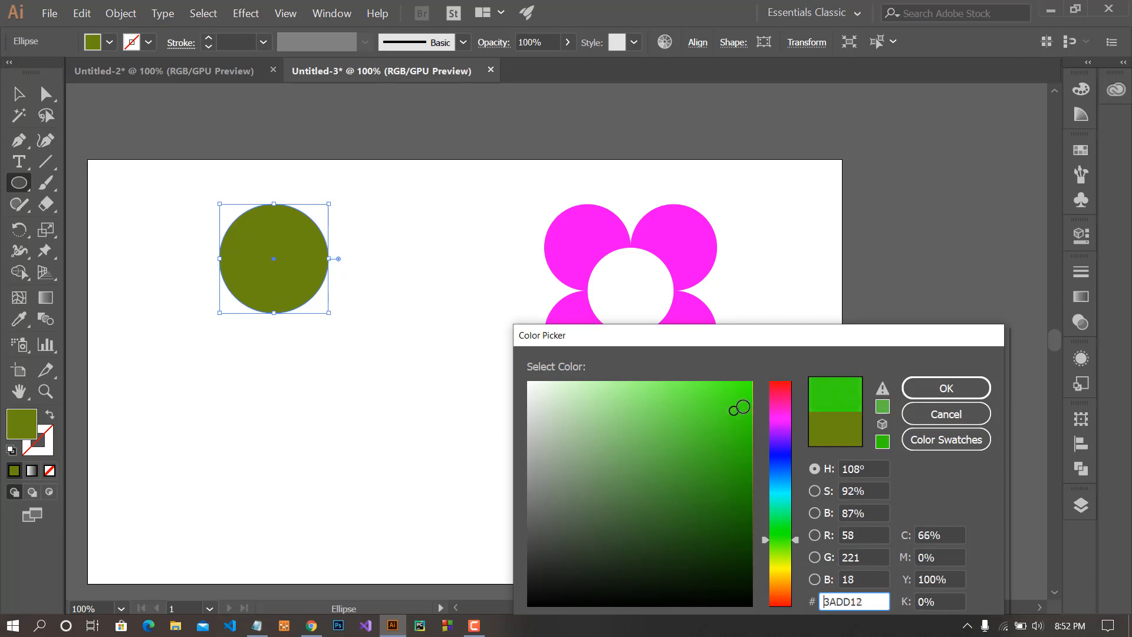
drag(733, 410, 761, 412)
click(946, 387)
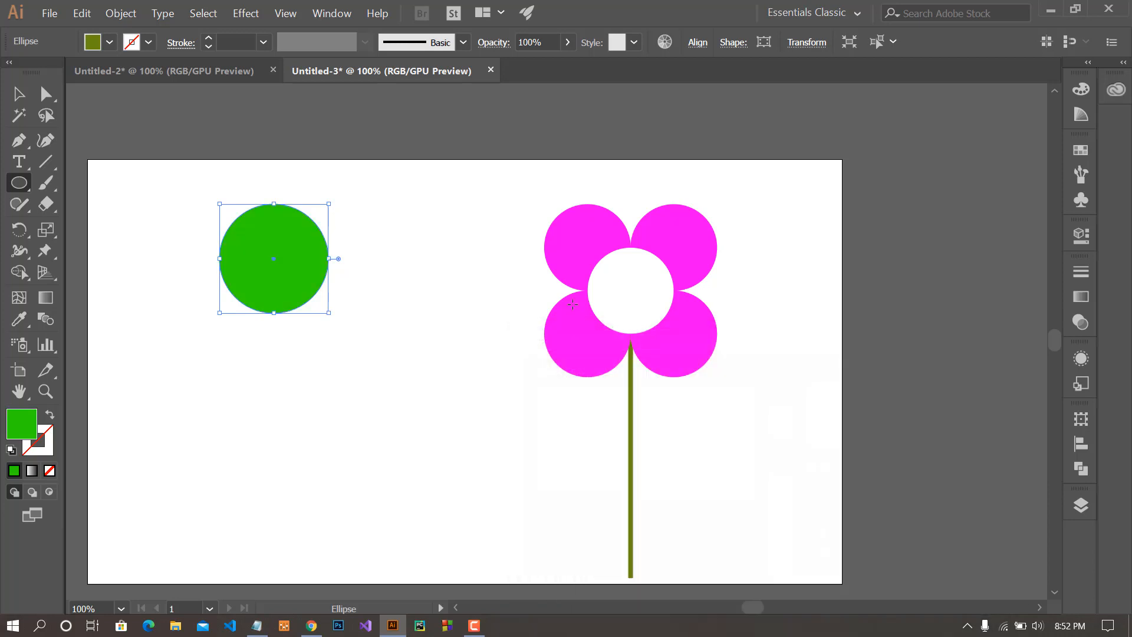
Duplicate the green circle horizontally to the right so the copy overlaps half of the original
click(19, 94)
click(462, 255)
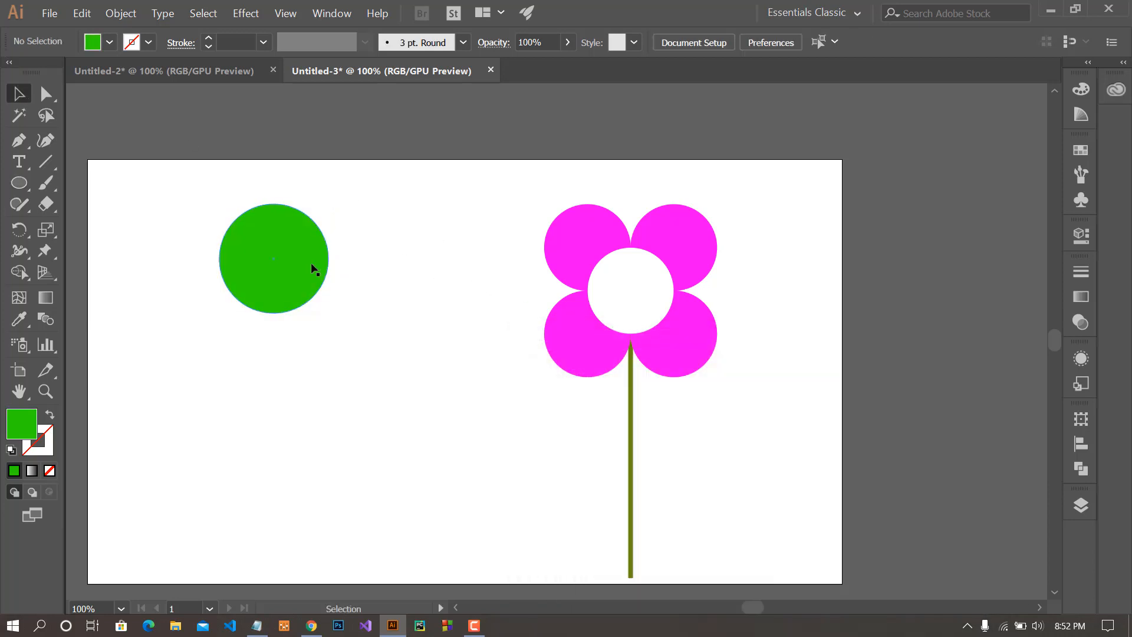
click(313, 266)
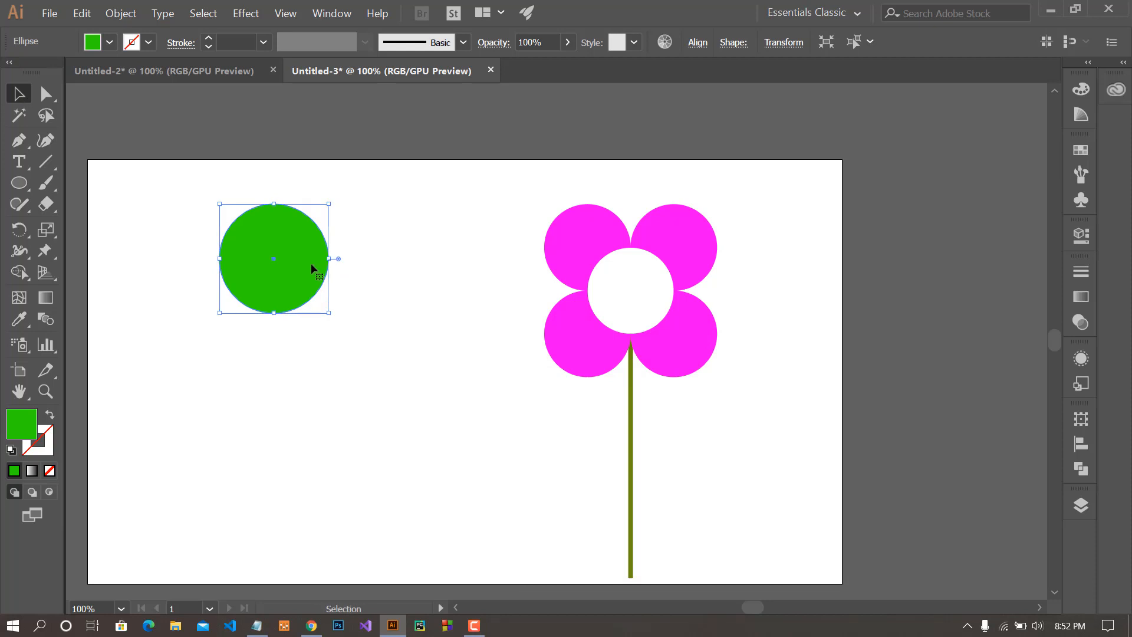
drag(303, 257, 353, 264)
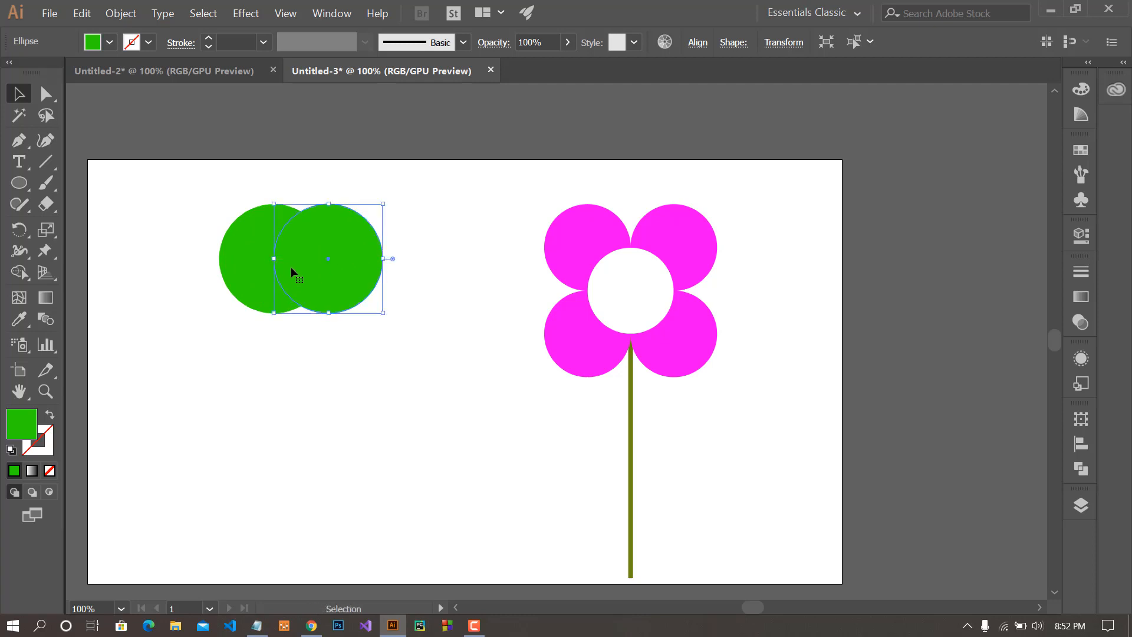
Remove the outer crescents of both green circles with the Shape Builder tool, leaving only the overlapping leaf shape
shift+click(246, 256)
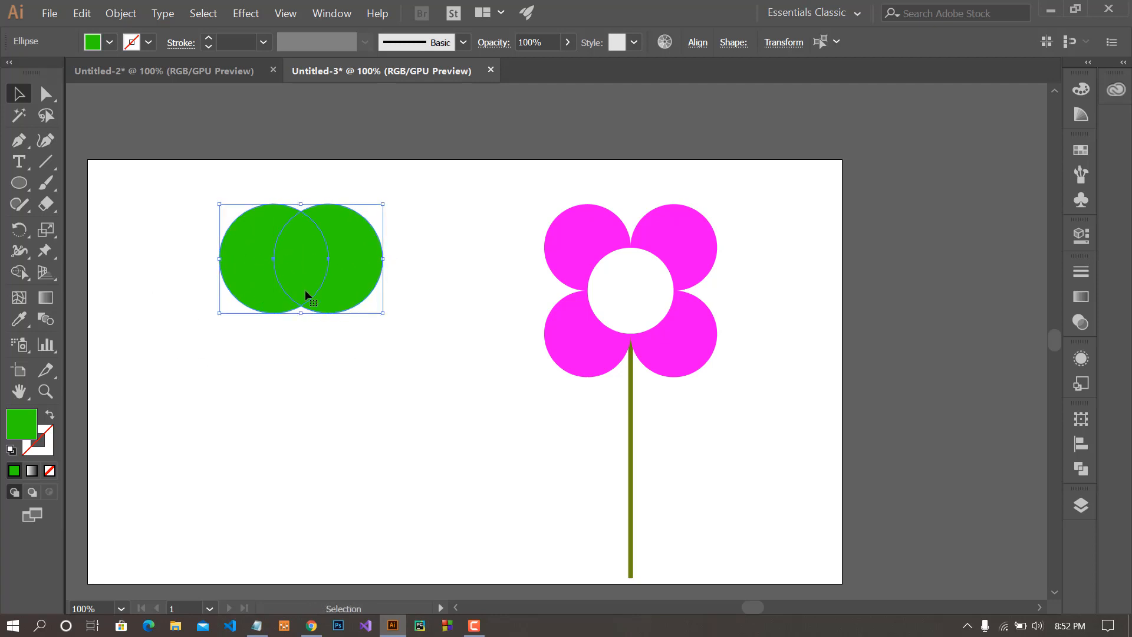
click(22, 271)
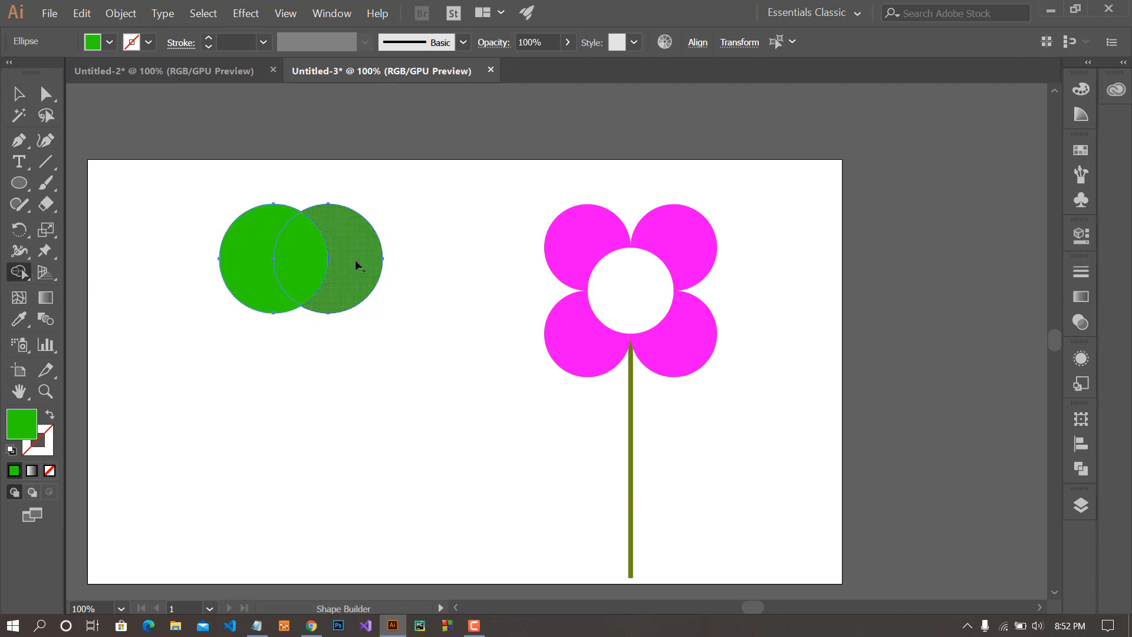
key(alt)
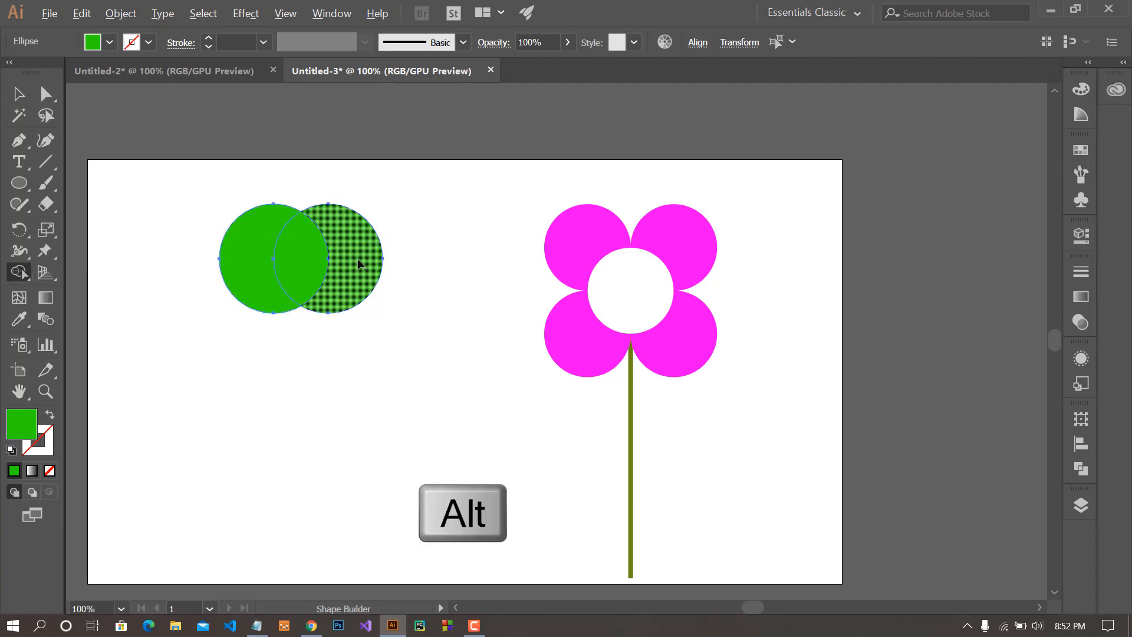
alt+click(351, 272)
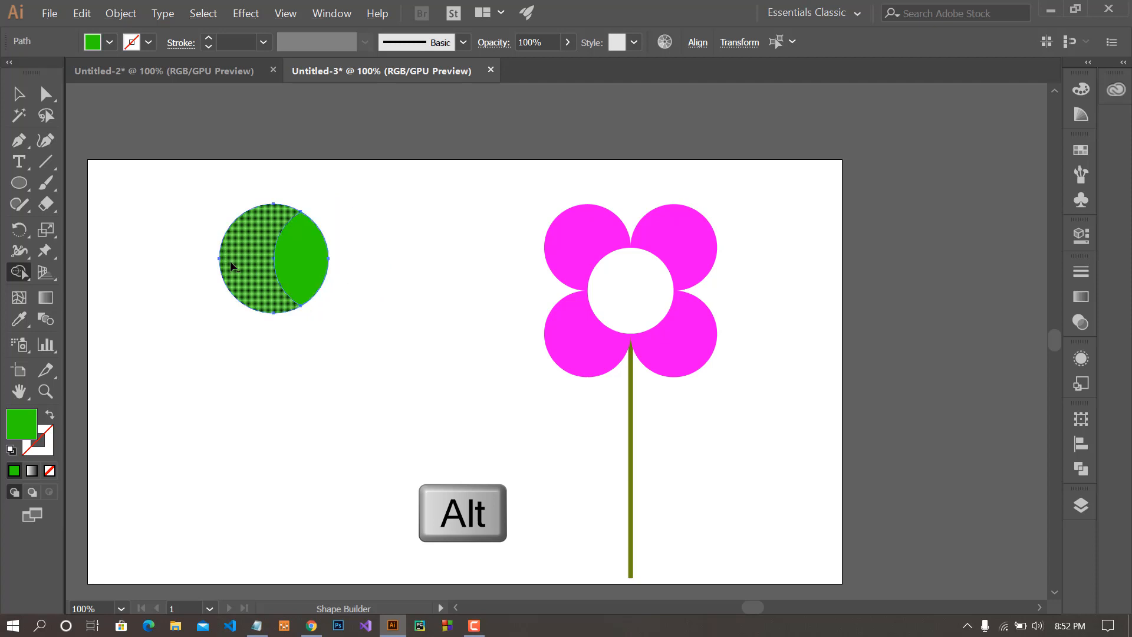
alt+click(233, 266)
click(19, 93)
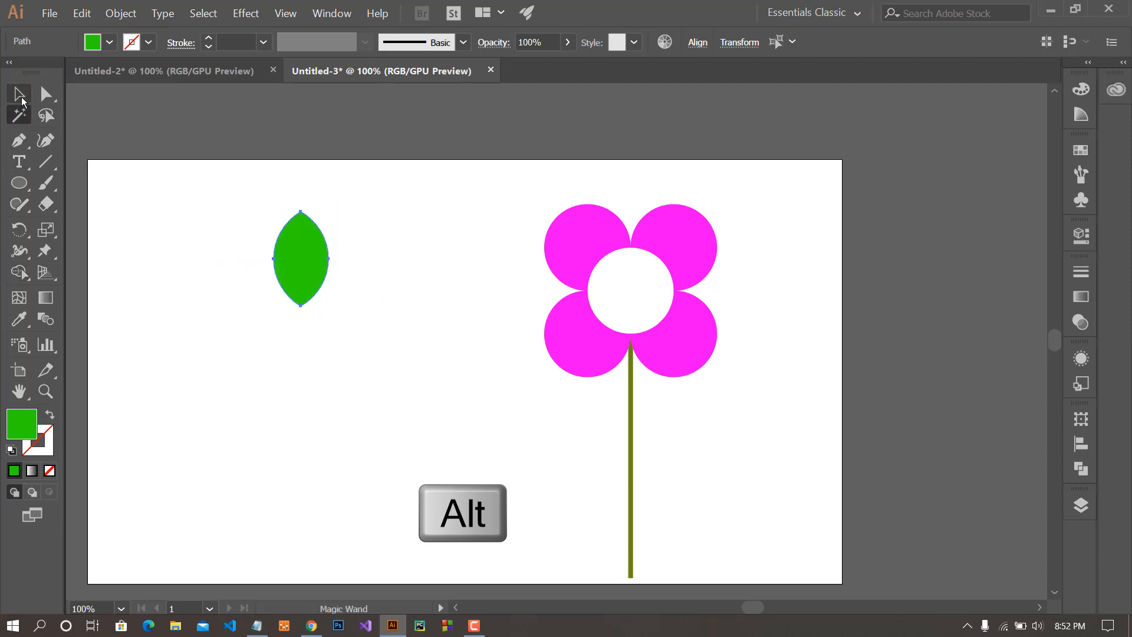
click(412, 277)
Draw a closed, curved wedge with the Pen tool from the leaf's centre to below its lower tip
scroll(366, 327, up, 2)
drag(387, 260, 493, 386)
click(21, 159)
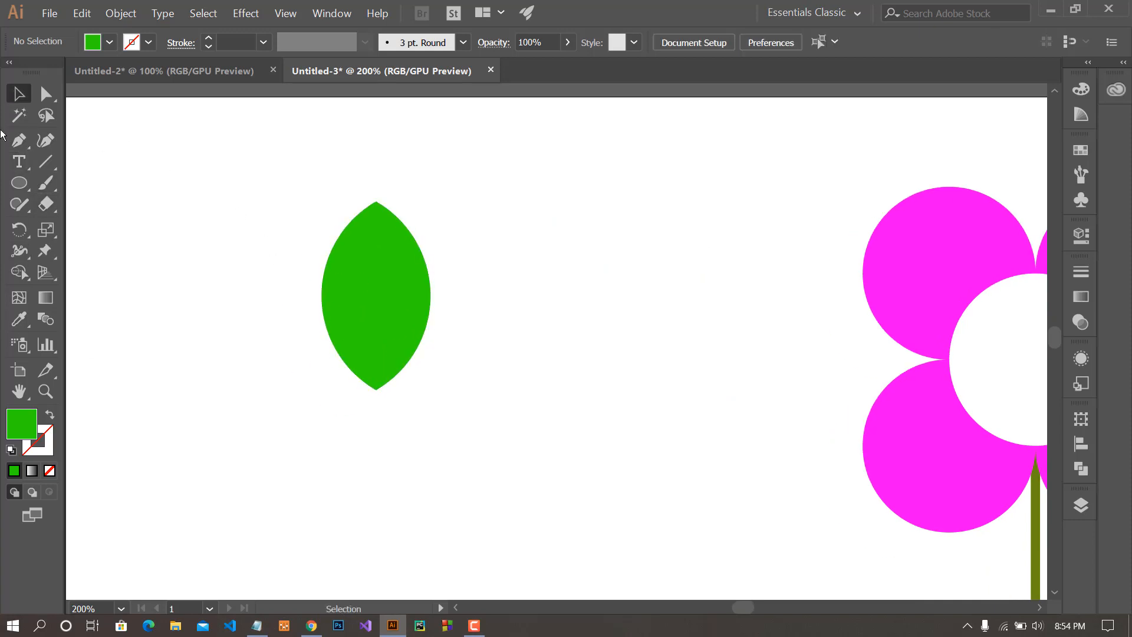
click(19, 140)
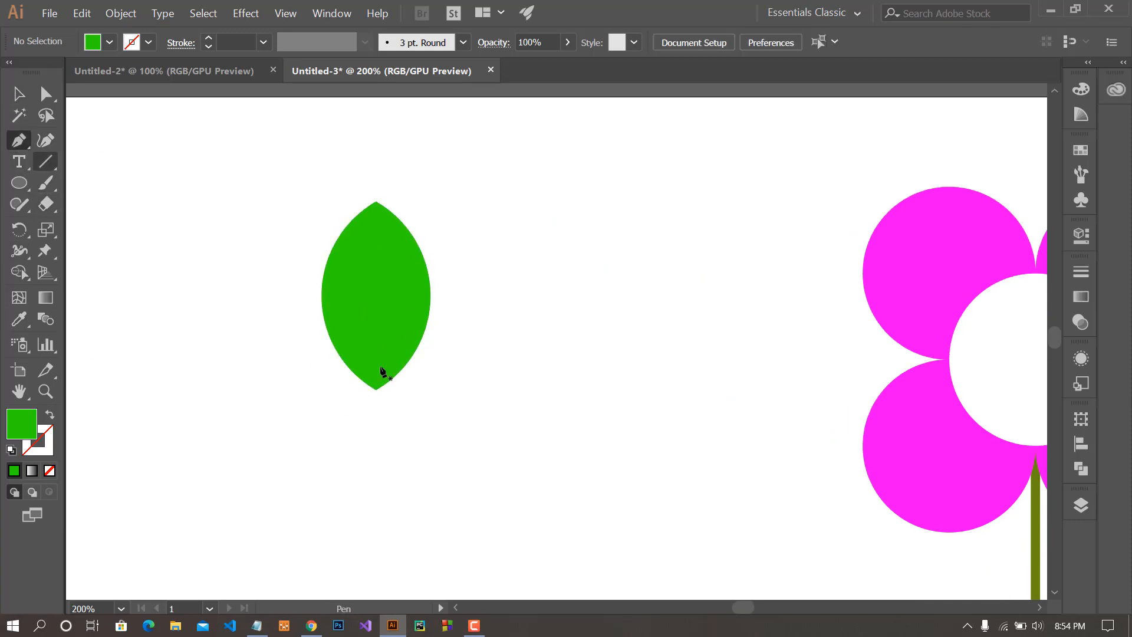
click(345, 401)
click(380, 289)
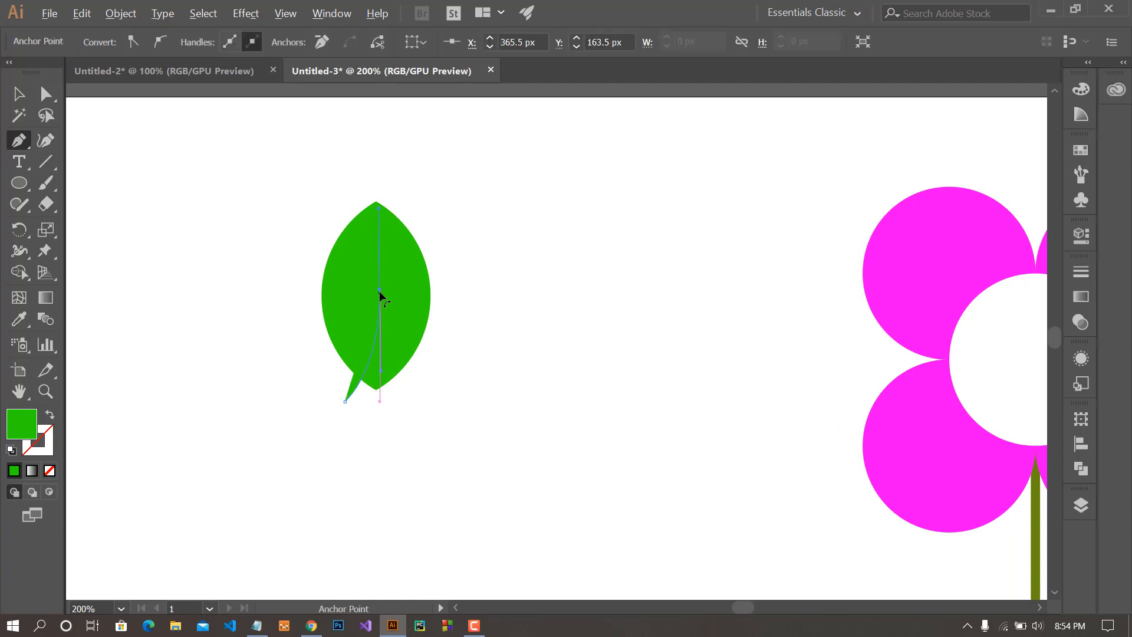
drag(401, 410, 439, 491)
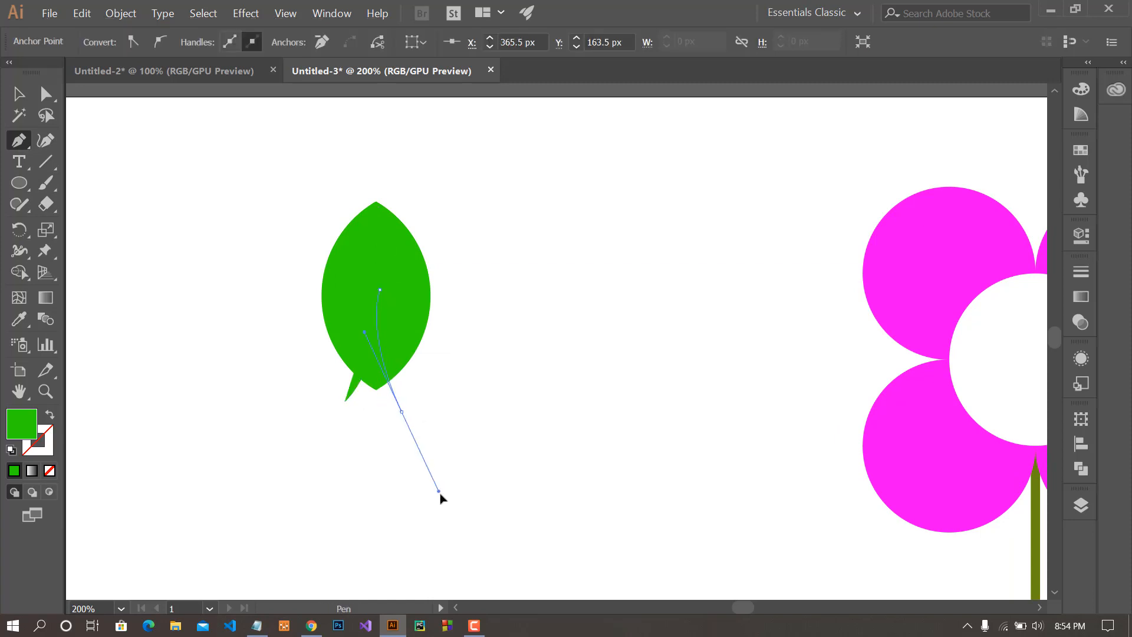
click(347, 403)
key(v)
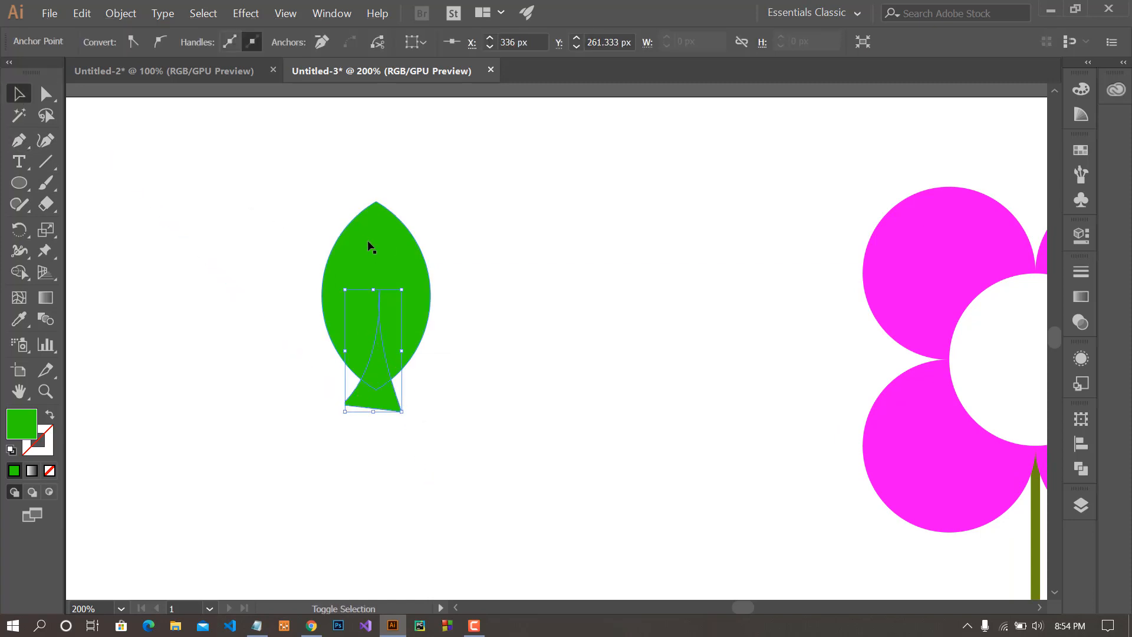
Cut the wedge's area out of the leaf with the Shape Builder tool, leaving a pointed notch at its base
key(shift+m)
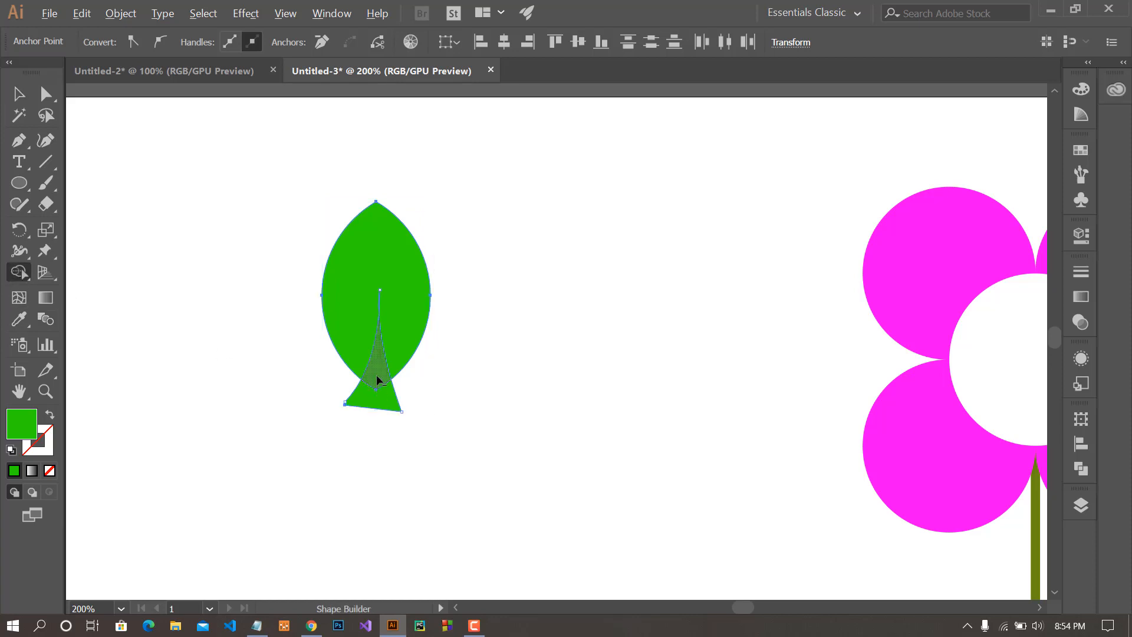
drag(378, 381, 387, 417)
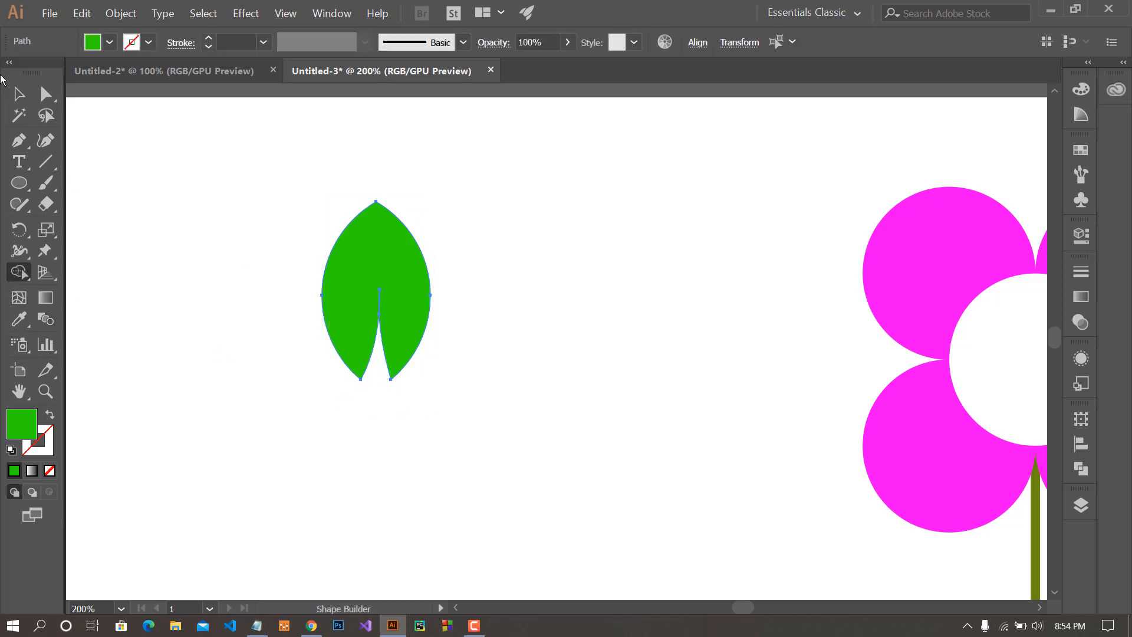
click(19, 94)
click(505, 260)
Move the notched leaf down and slightly to the right on the artboard
scroll(495, 295, down, 2)
drag(558, 347, 325, 291)
scroll(371, 304, down, 1)
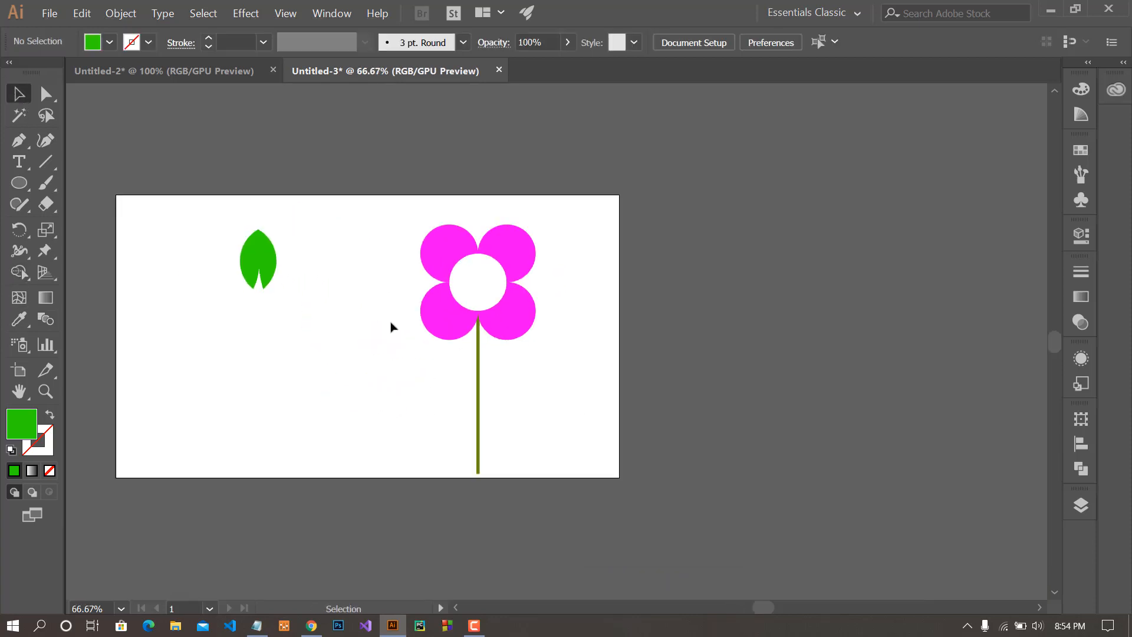
drag(272, 258, 295, 324)
click(538, 407)
Draw an open, unfilled curve with the Pen tool from the stem's lower part up and outward to the right as a branch
scroll(525, 410, up, 2)
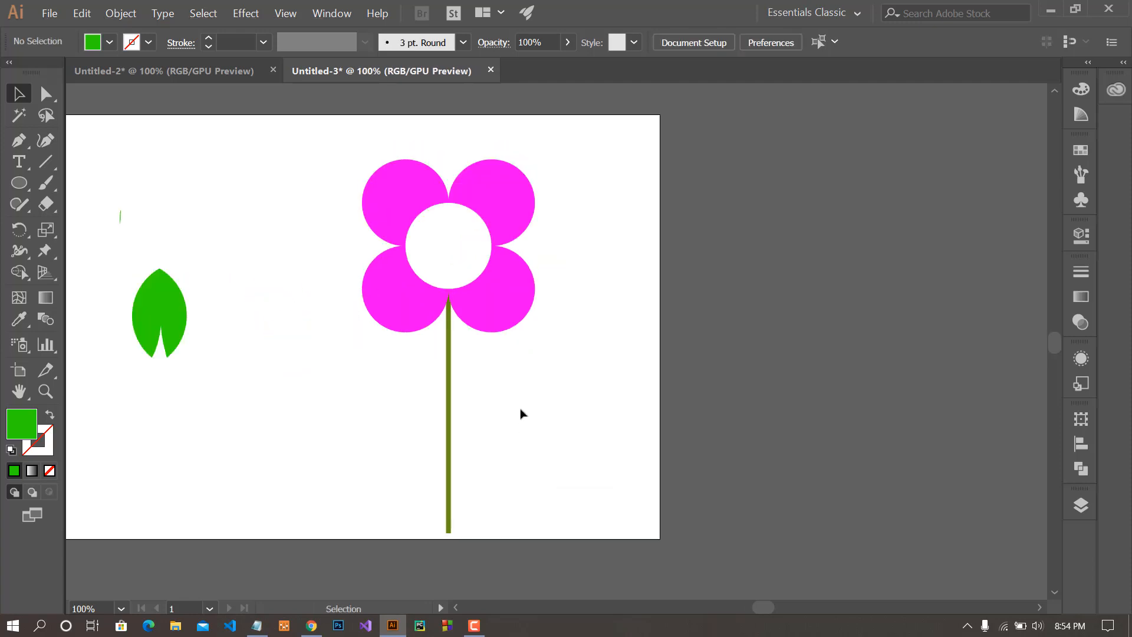
click(19, 140)
click(235, 106)
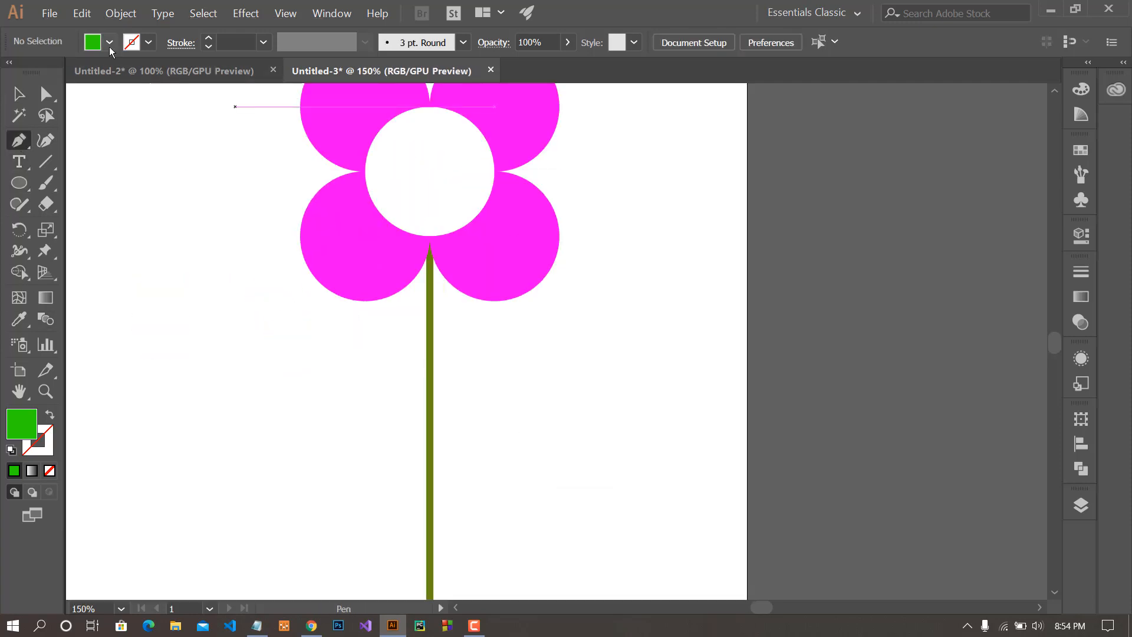
click(109, 42)
click(110, 42)
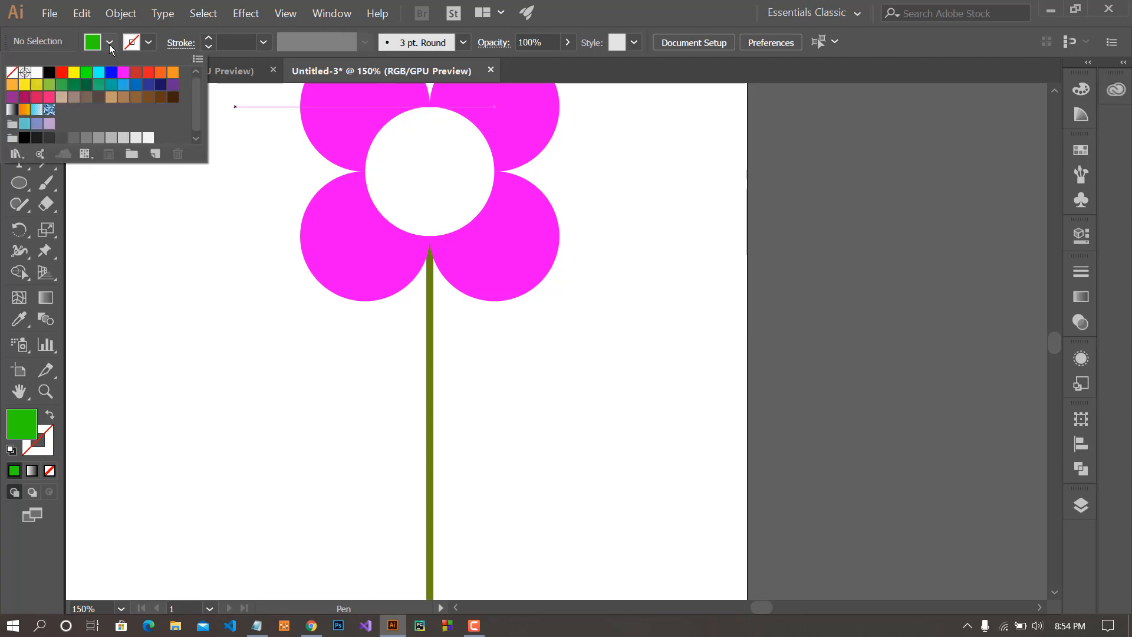
click(12, 73)
key(Escape)
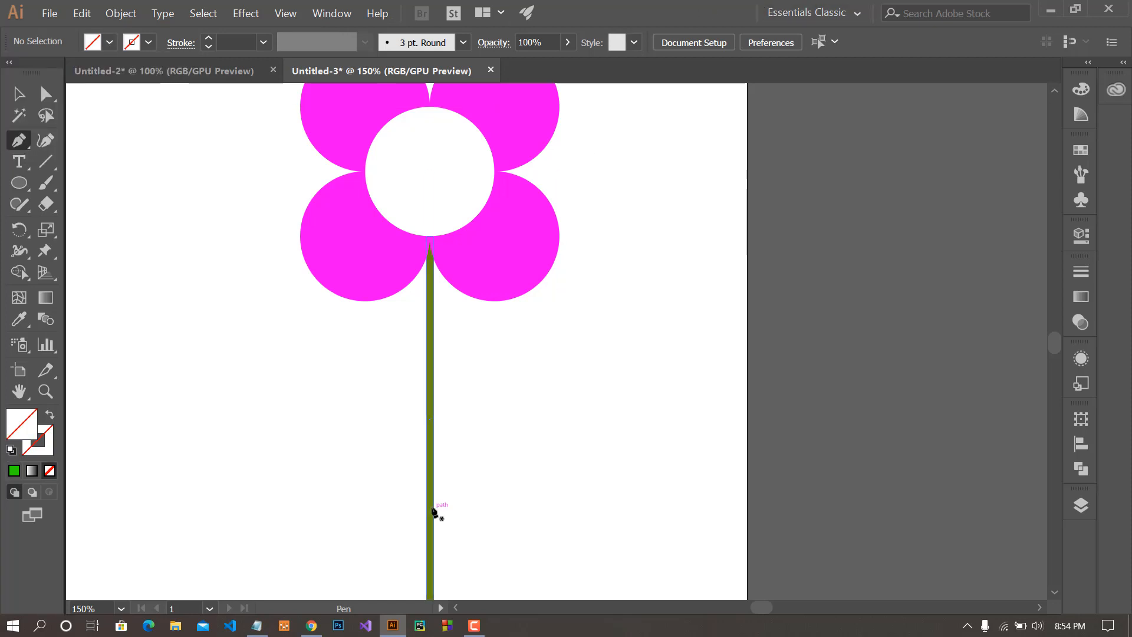
click(433, 501)
drag(546, 409, 570, 331)
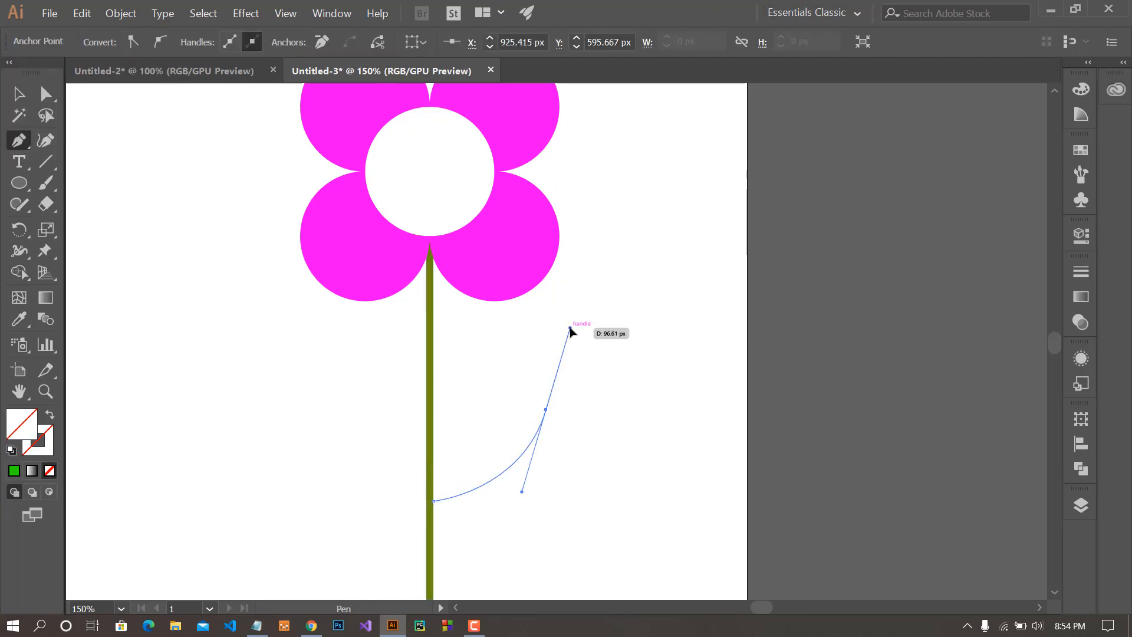
click(545, 410)
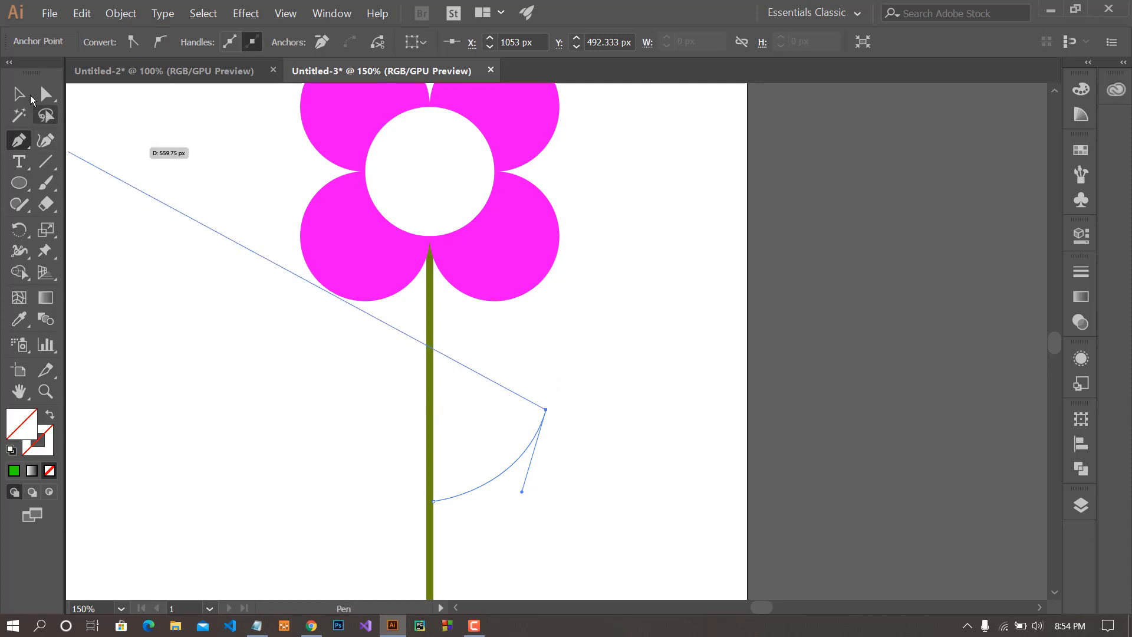
click(23, 95)
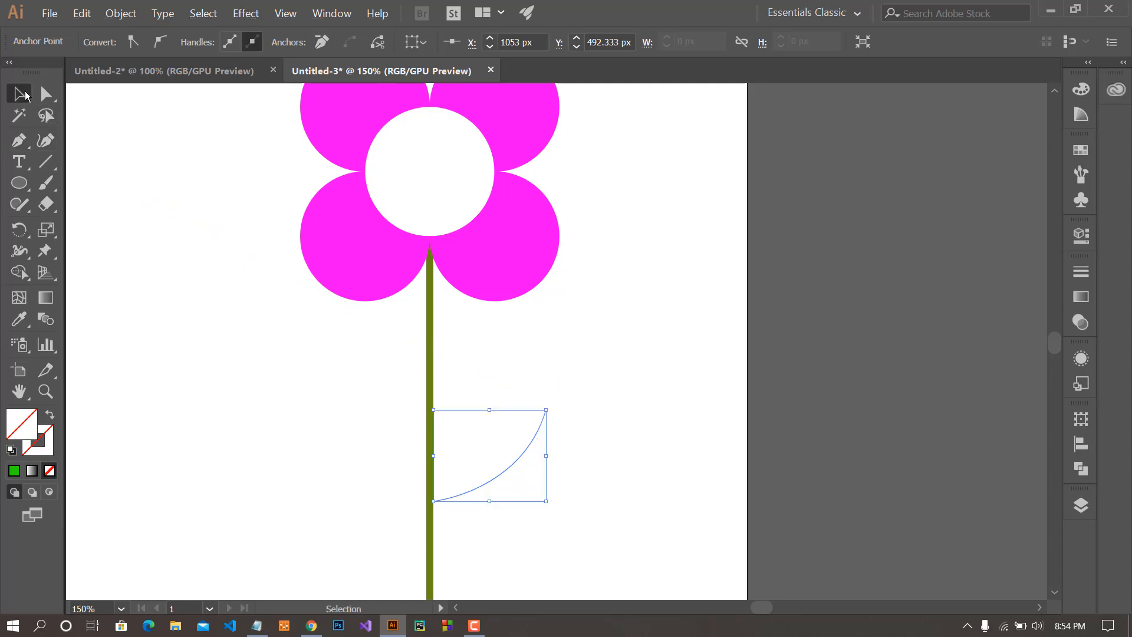
Give the curved branch a 5 pt stroke
click(1082, 238)
click(921, 295)
click(921, 295)
click(921, 296)
click(922, 296)
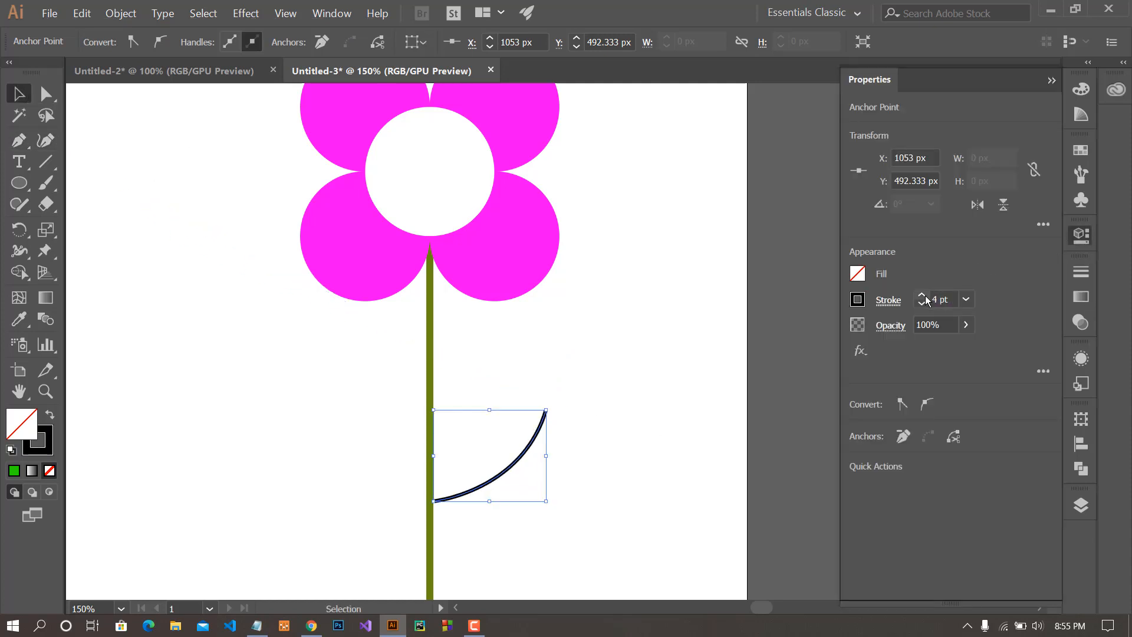
click(277, 420)
click(534, 441)
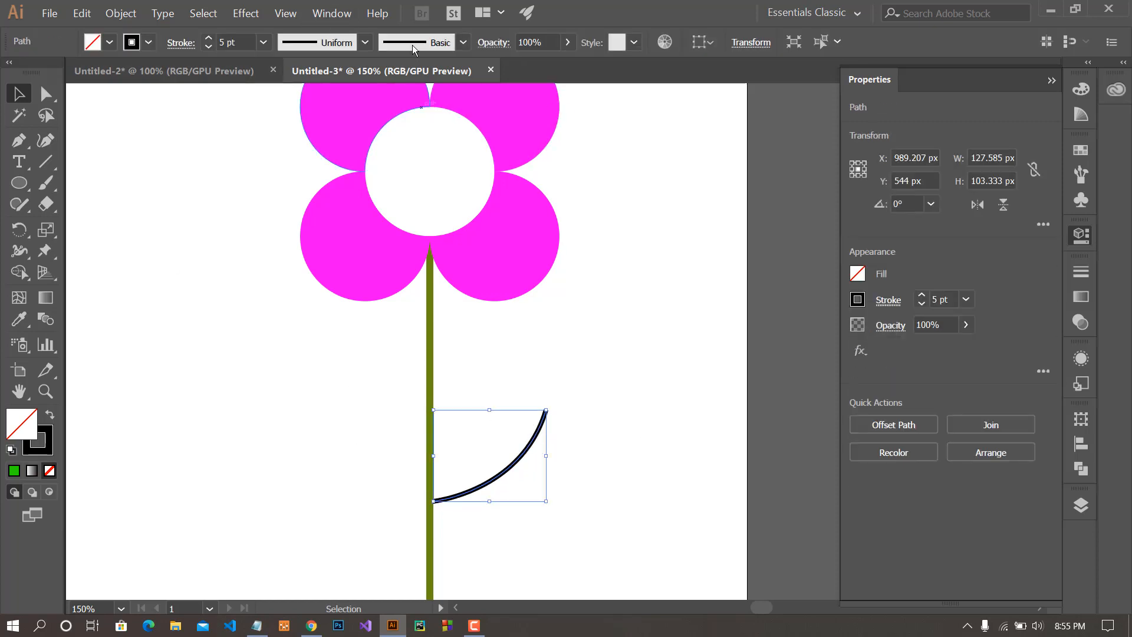
Apply a tapered width profile to the branch so it narrows from the stem towards its free end
click(366, 41)
click(320, 188)
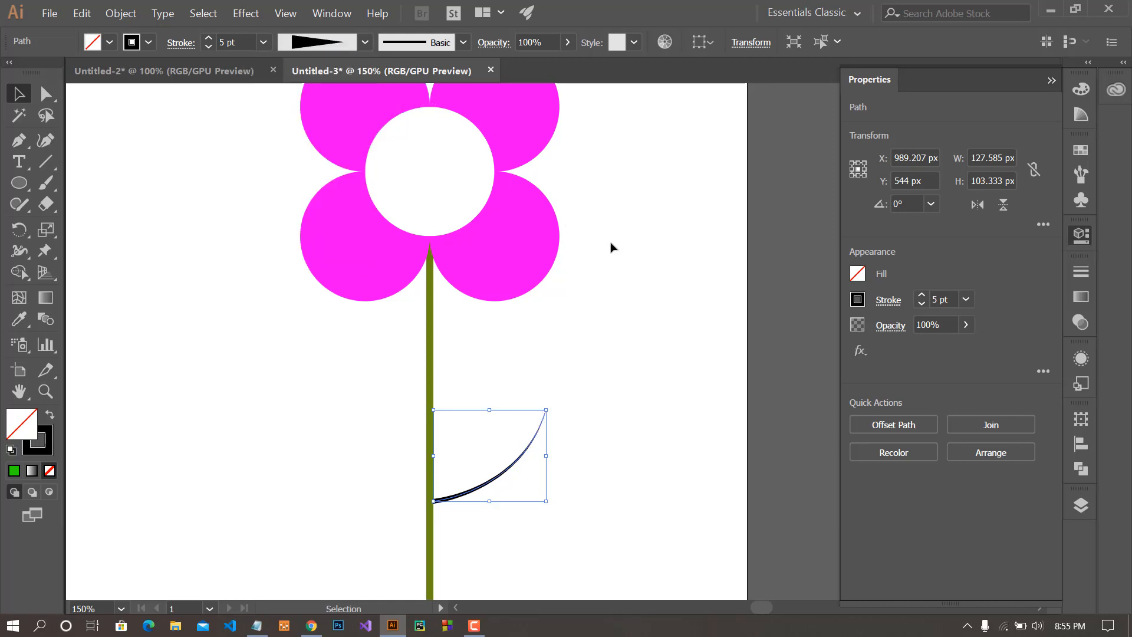
click(489, 502)
click(1068, 83)
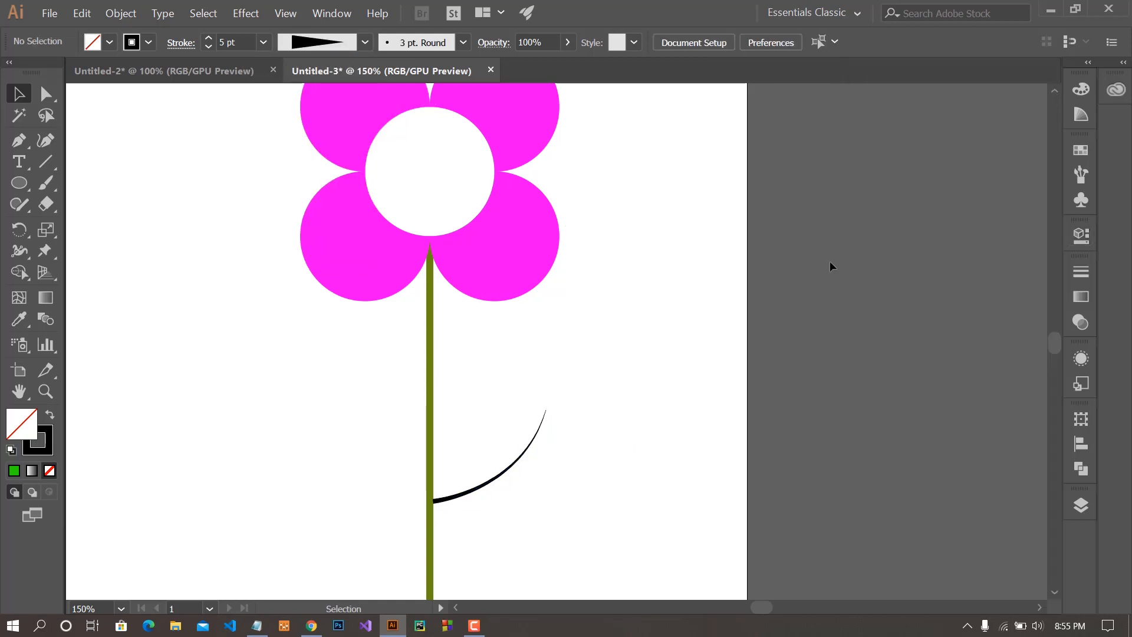
Set the branch's stroke colour to dark olive, 566610
scroll(543, 448, down, 3)
scroll(559, 456, up, 3)
click(490, 435)
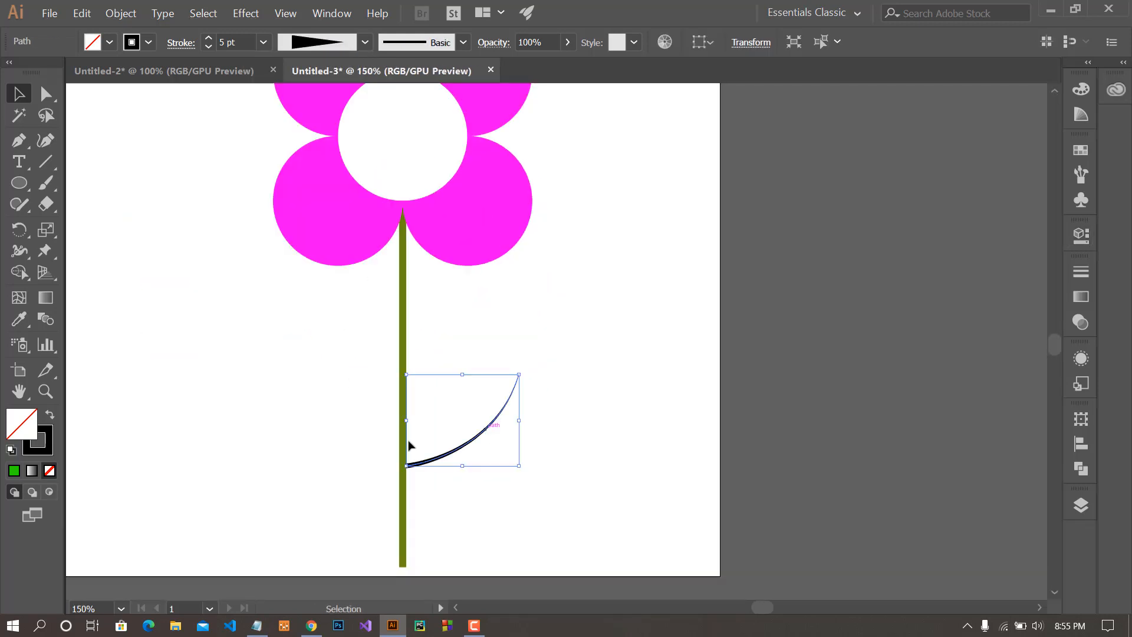
double_click(34, 446)
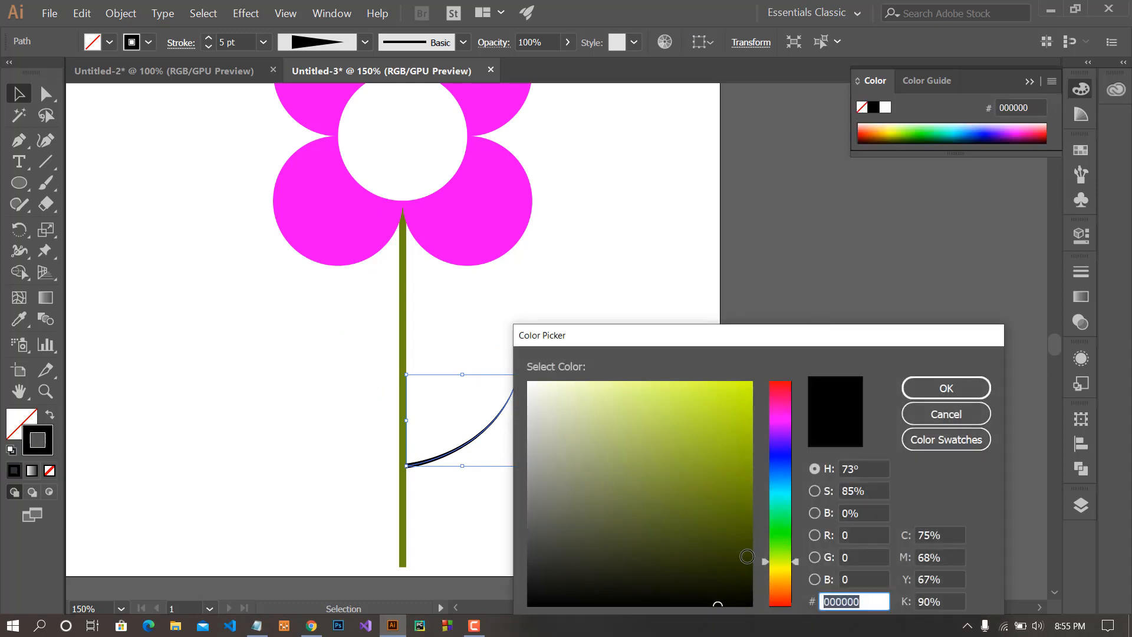
mouse_move(747, 556)
mouse_down()
mouse_move(722, 540)
mouse_move(715, 551)
mouse_move(715, 515)
mouse_up()
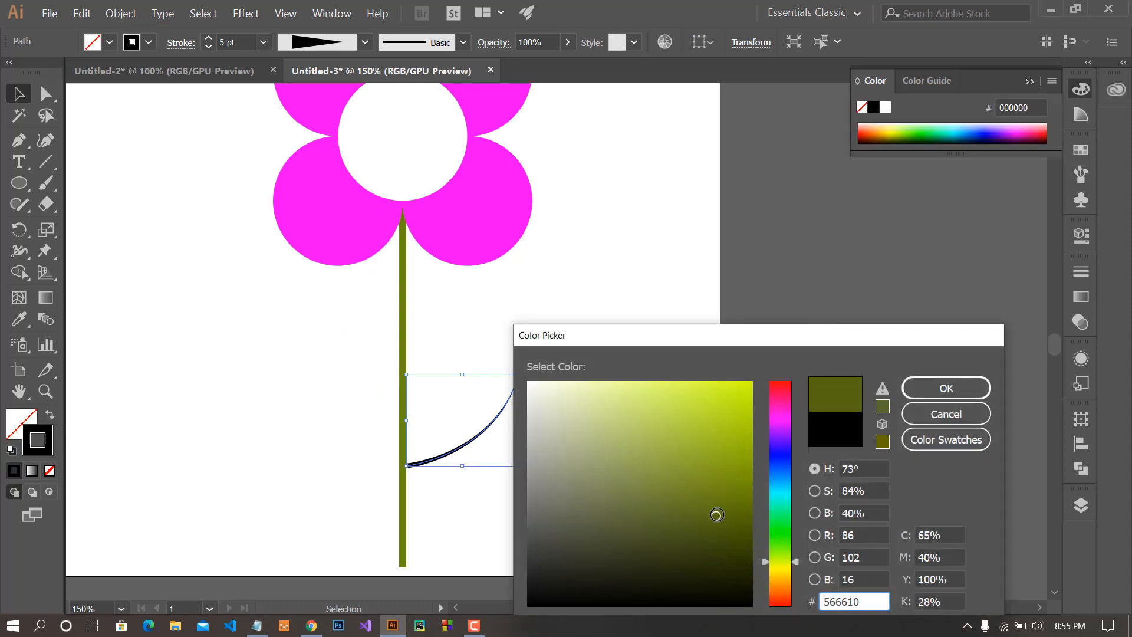
click(944, 389)
click(791, 398)
Move the notched green leaf to the branch's free end and tilt it clockwise so its notch faces the tip
key(ctrl+1)
drag(213, 298, 675, 369)
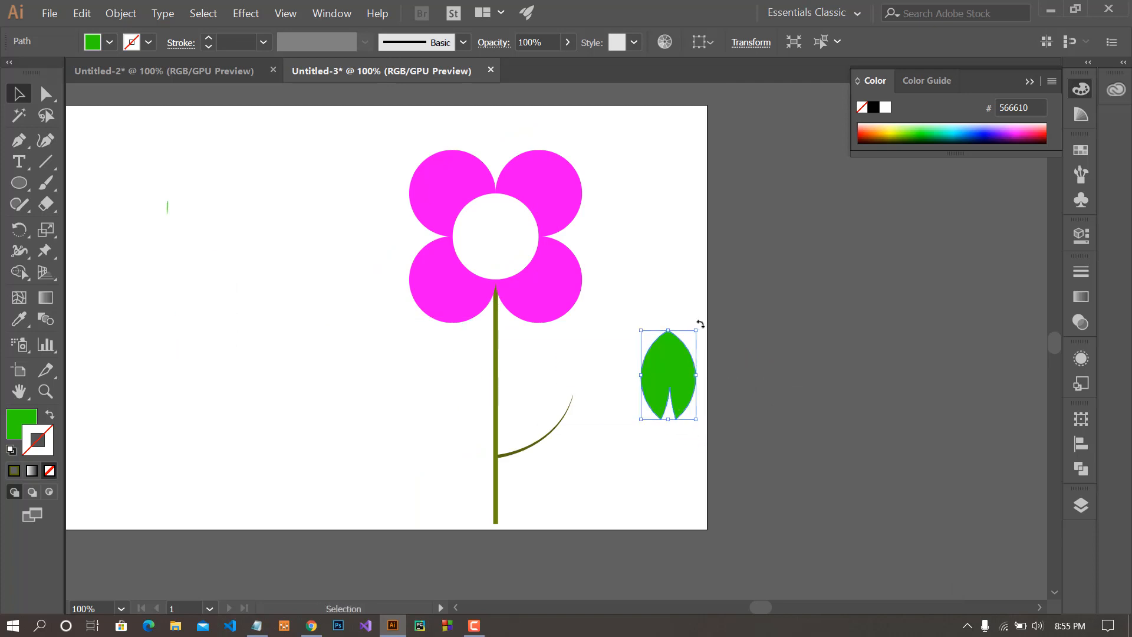
drag(698, 323, 543, 366)
scroll(636, 363, up, 3)
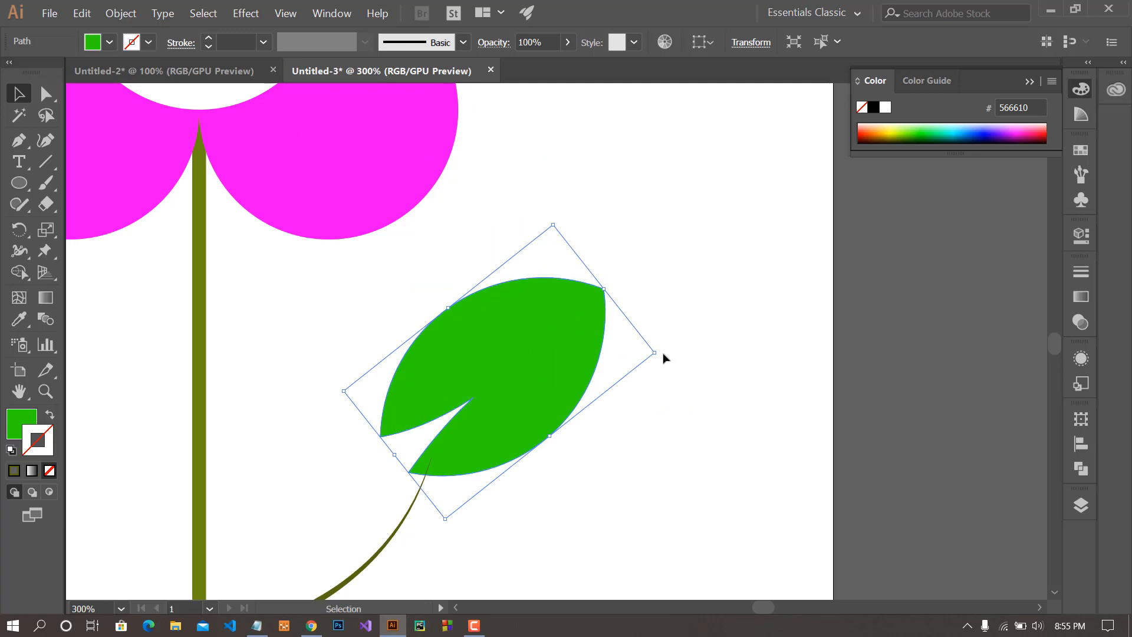
drag(659, 355, 657, 326)
drag(563, 355, 554, 379)
drag(652, 353, 632, 308)
drag(542, 378, 503, 341)
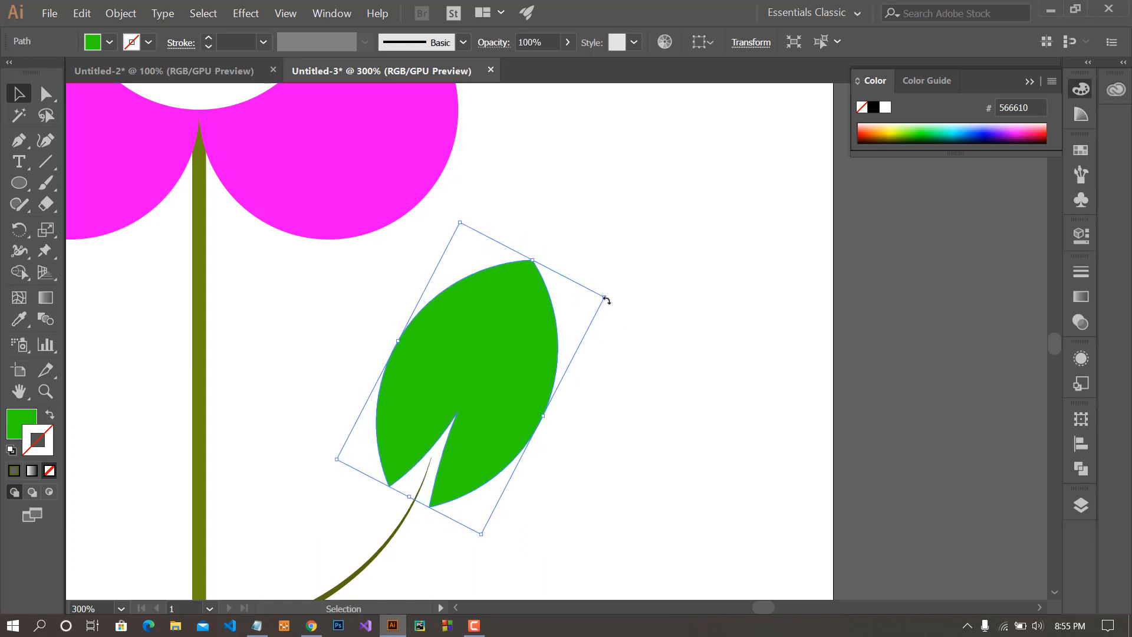
Scale the leaf down to roughly 60 percent and place its notch over the branch's tip
drag(607, 298, 550, 332)
scroll(506, 442, down, 3)
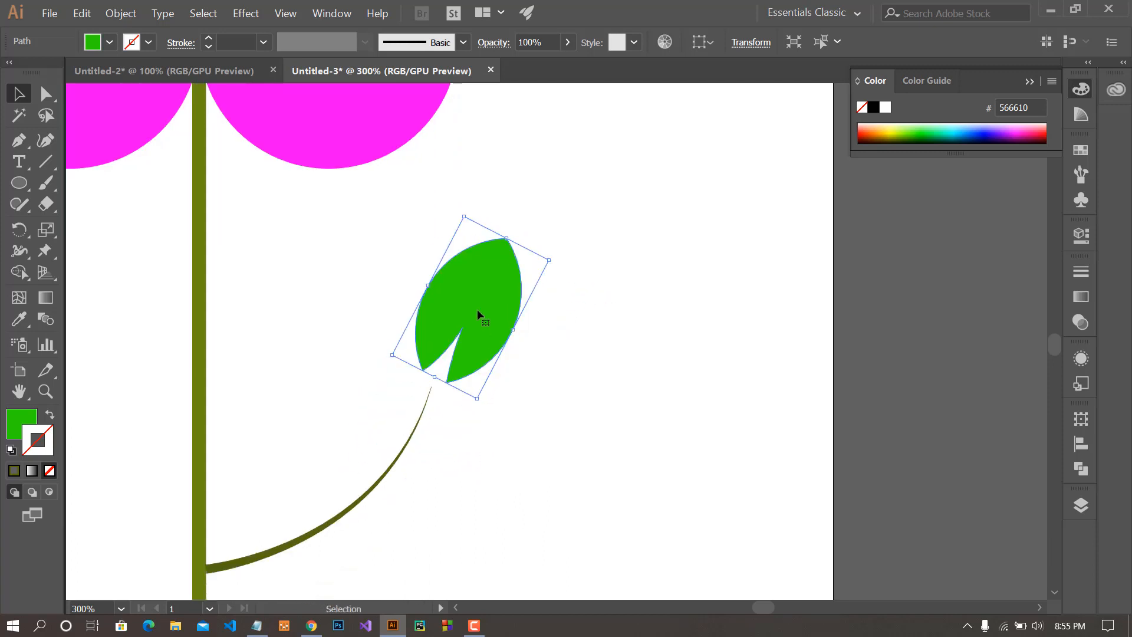
drag(477, 308, 531, 373)
click(579, 424)
scroll(575, 422, down, 2)
scroll(563, 423, up, 3)
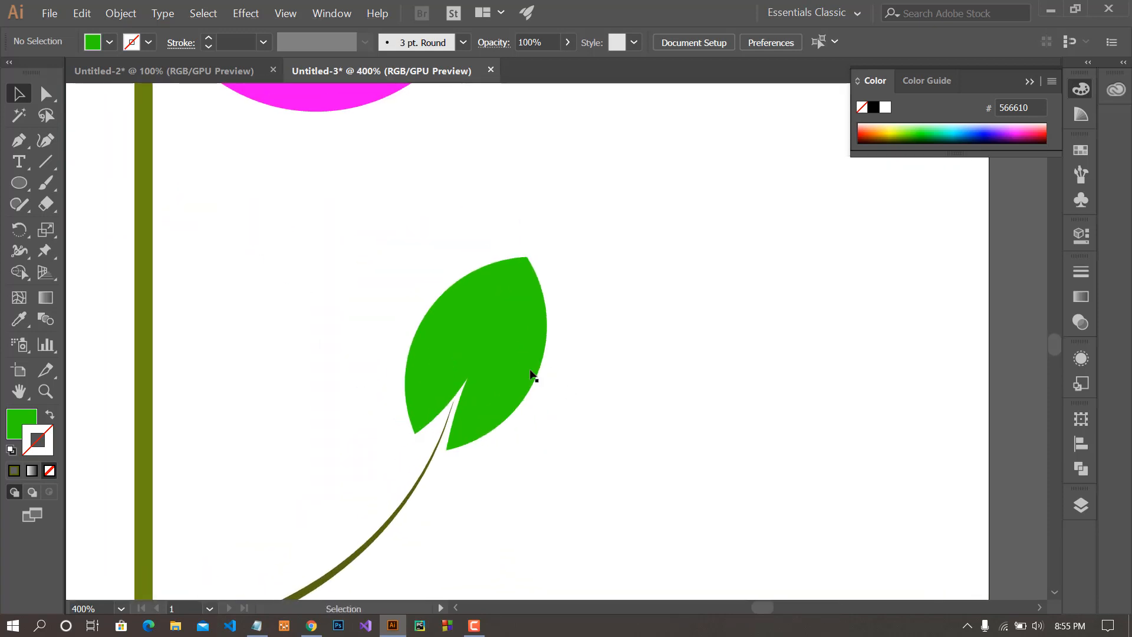
Rotate the leaf slightly counterclockwise and nudge it so the branch's tip sits inside the notch
click(530, 373)
drag(588, 285, 586, 272)
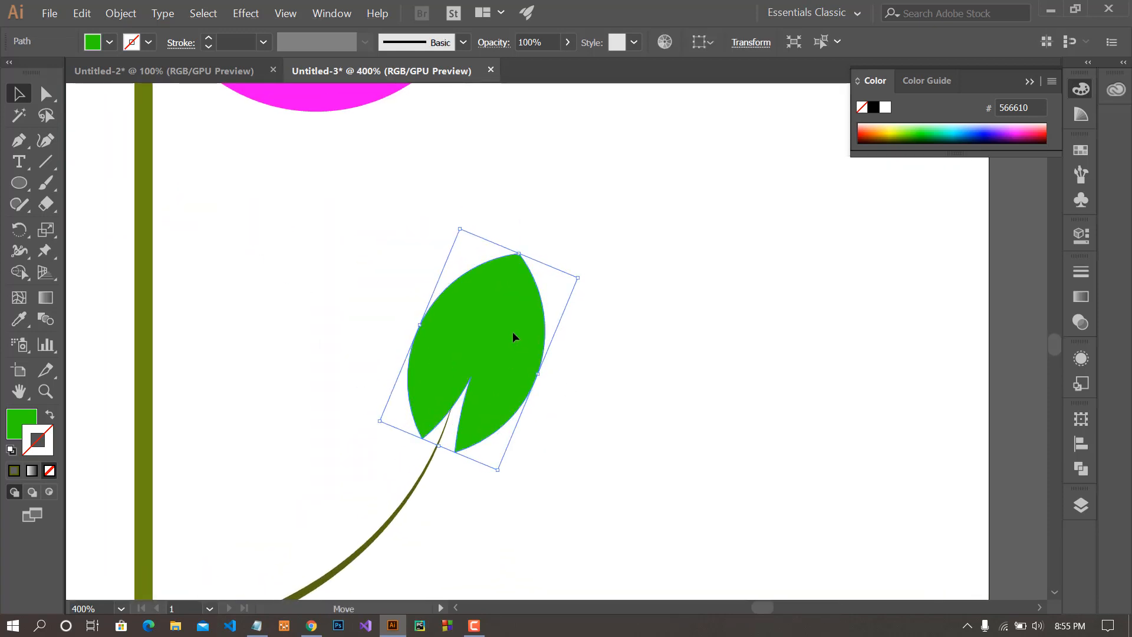
drag(511, 331, 509, 330)
click(690, 399)
scroll(662, 462, down, 5)
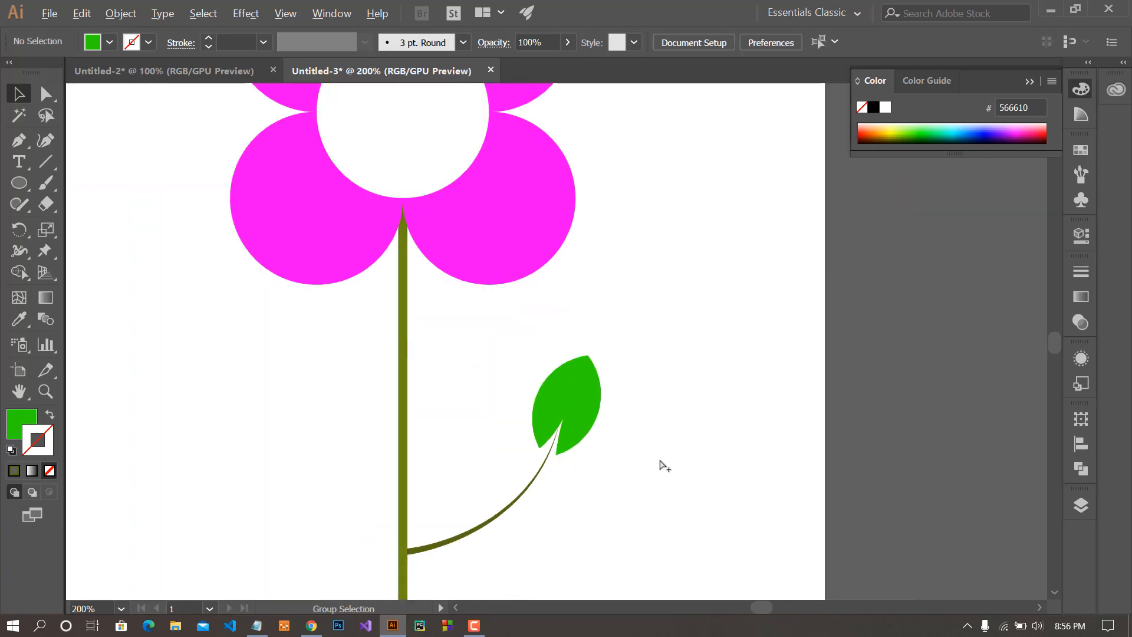
scroll(648, 465, up, 3)
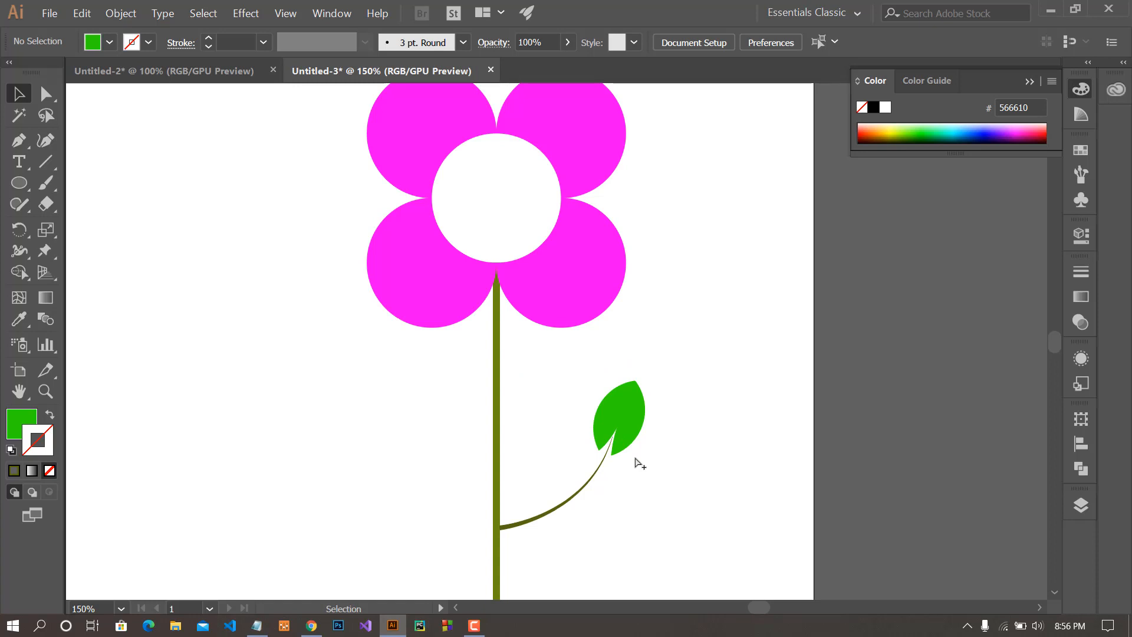
scroll(656, 492, down, 1)
scroll(654, 483, down, 1)
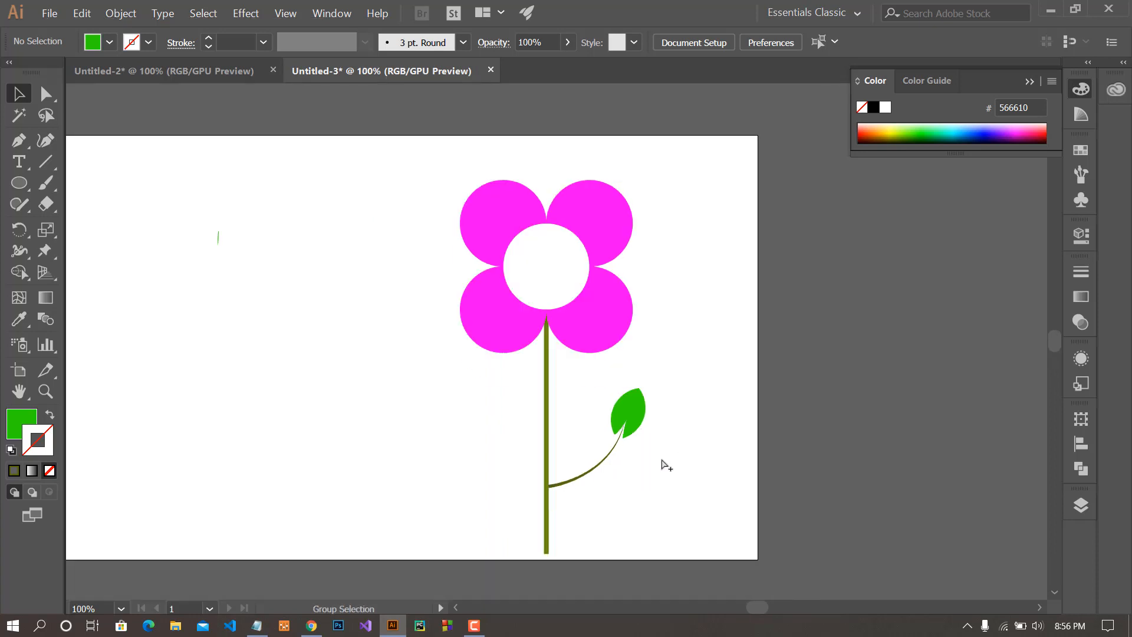
scroll(666, 465, up, 1)
scroll(655, 460, up, 1)
scroll(660, 470, down, 1)
scroll(652, 468, down, 1)
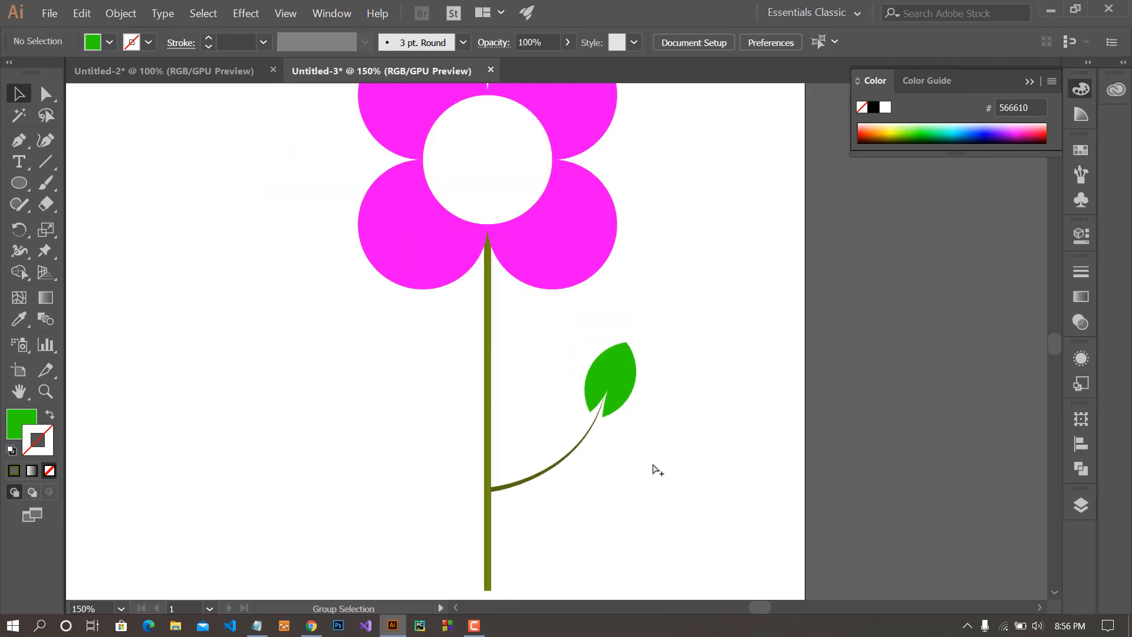
scroll(654, 470, up, 1)
Add a smaller copy of the leaf just below the first one, turned to point sideways away from the branch tip
click(614, 362)
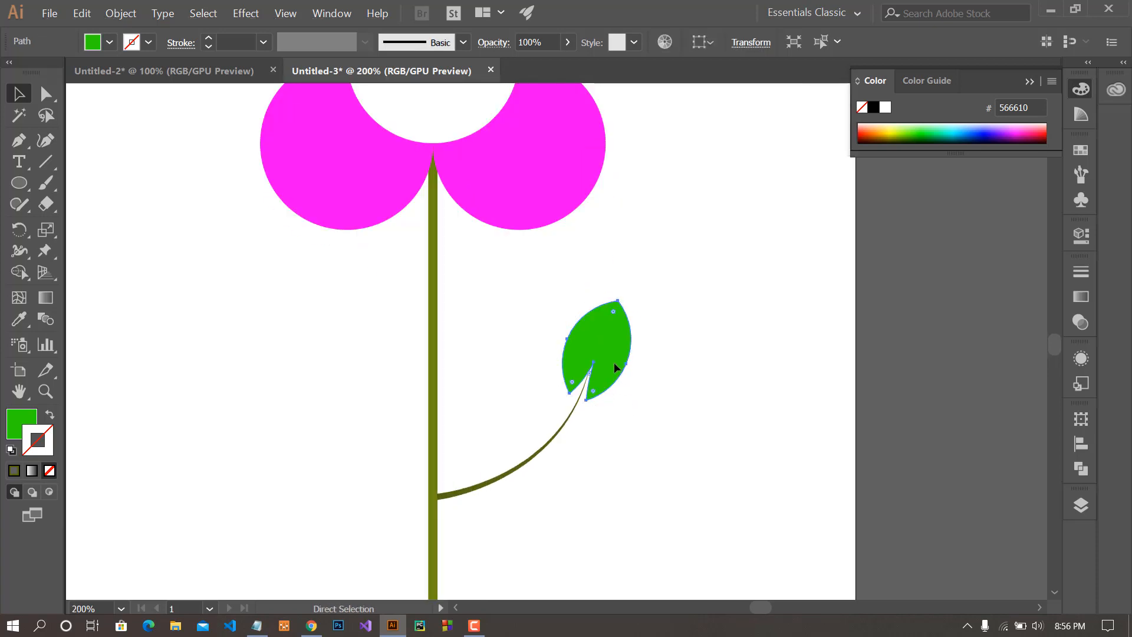
drag(628, 369, 635, 390)
drag(669, 353, 660, 416)
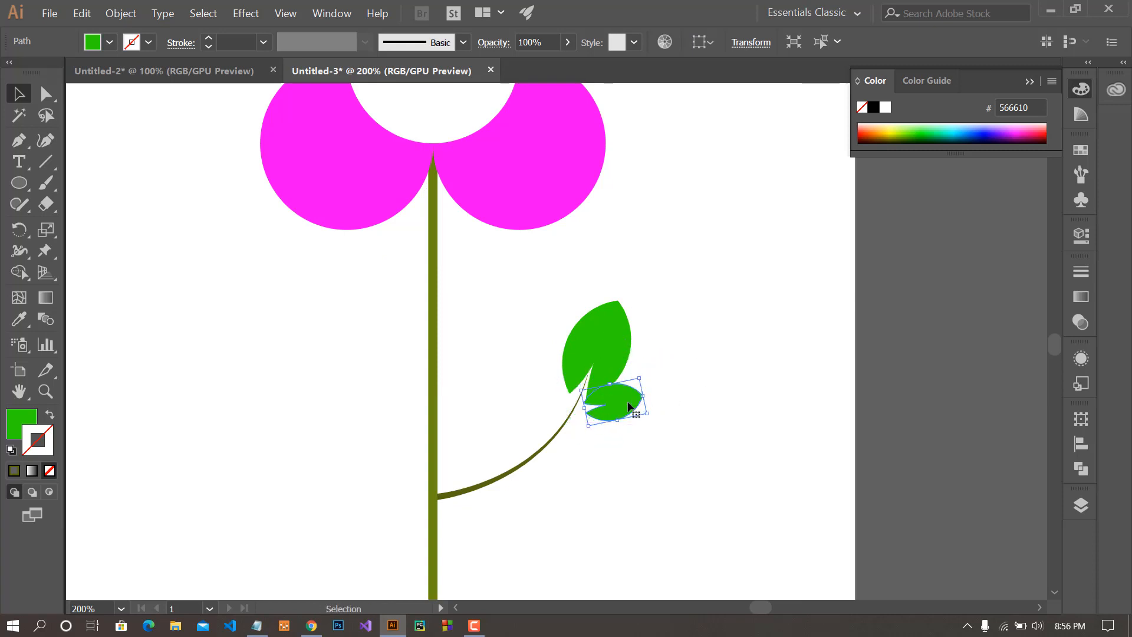
click(732, 449)
Copy the small leaf to the middle of the branch and rotate it to point down and to the right
scroll(728, 460, down, 3)
scroll(692, 506, up, 3)
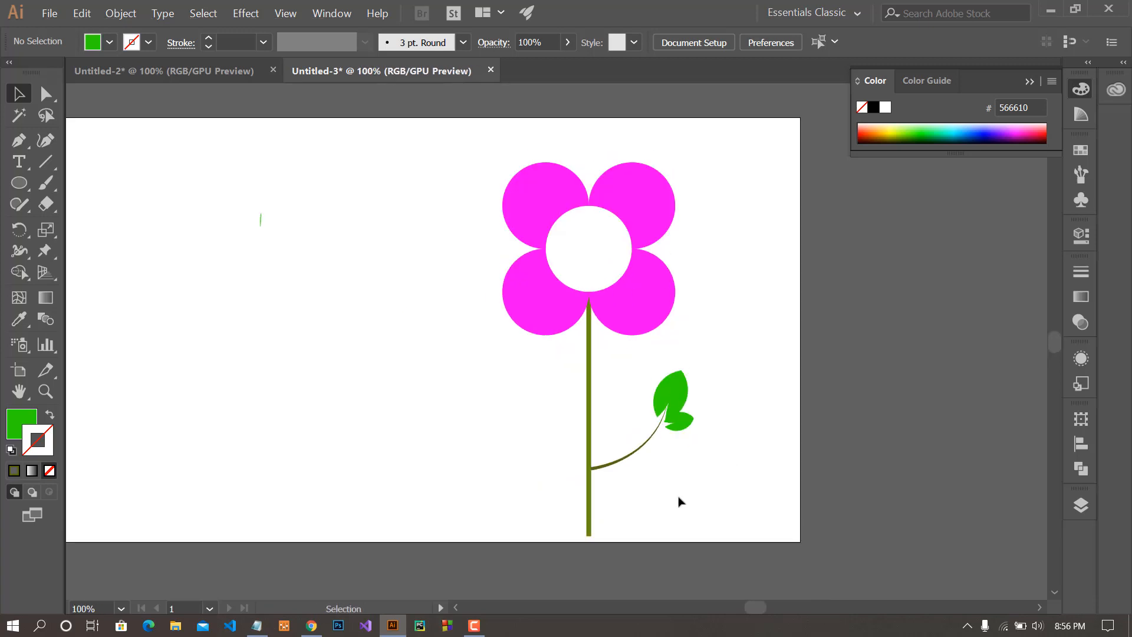
click(692, 360)
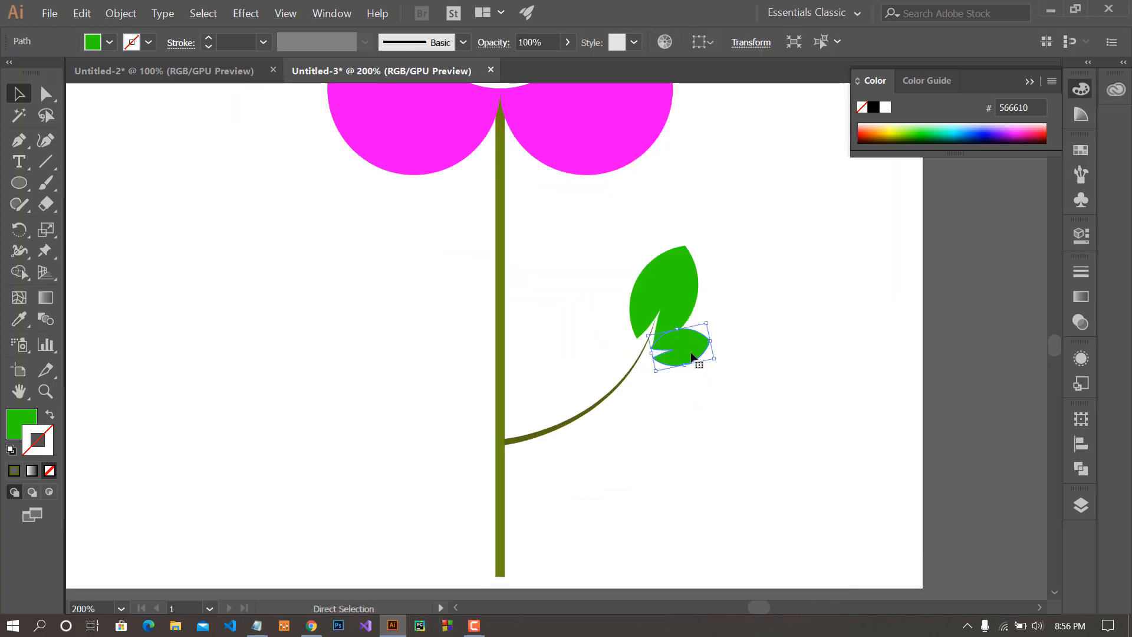
drag(692, 357, 586, 466)
scroll(654, 439, up, 3)
drag(558, 395, 577, 432)
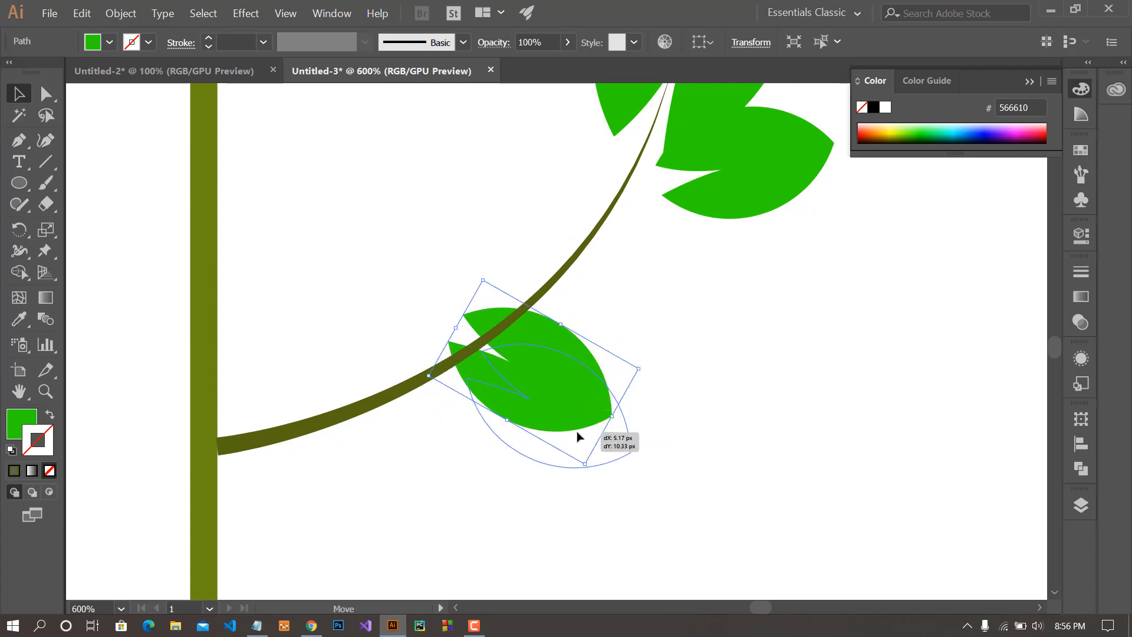
Shrink the copied leaf slightly, tilt it further downward and seat its notched base just under the branch
drag(602, 500, 592, 478)
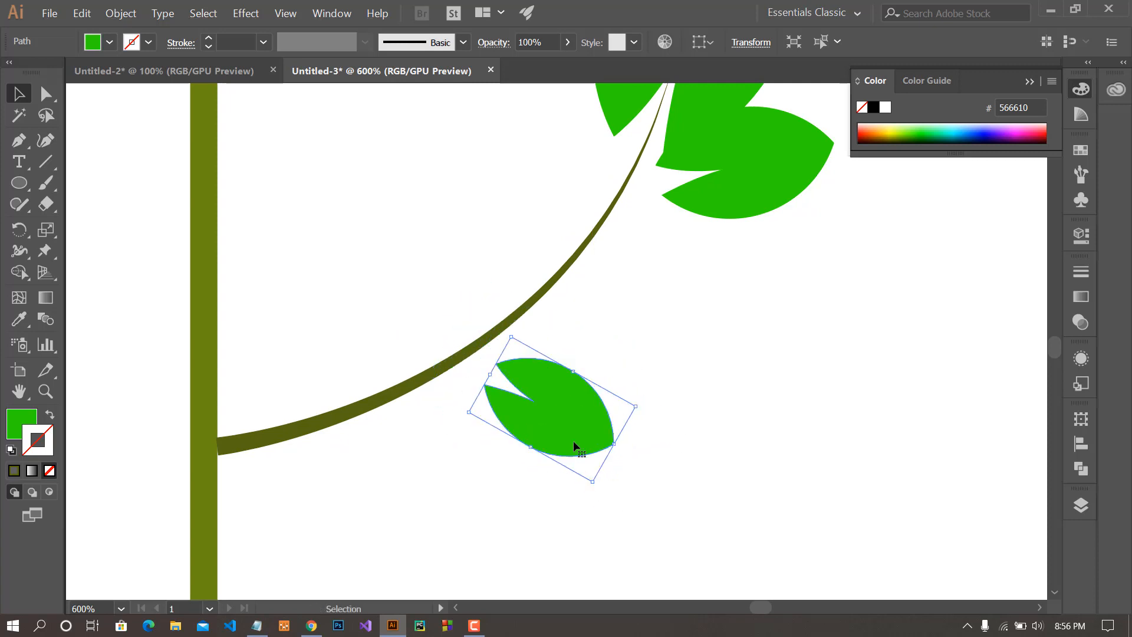
drag(573, 439, 551, 419)
drag(583, 477, 575, 487)
click(611, 418)
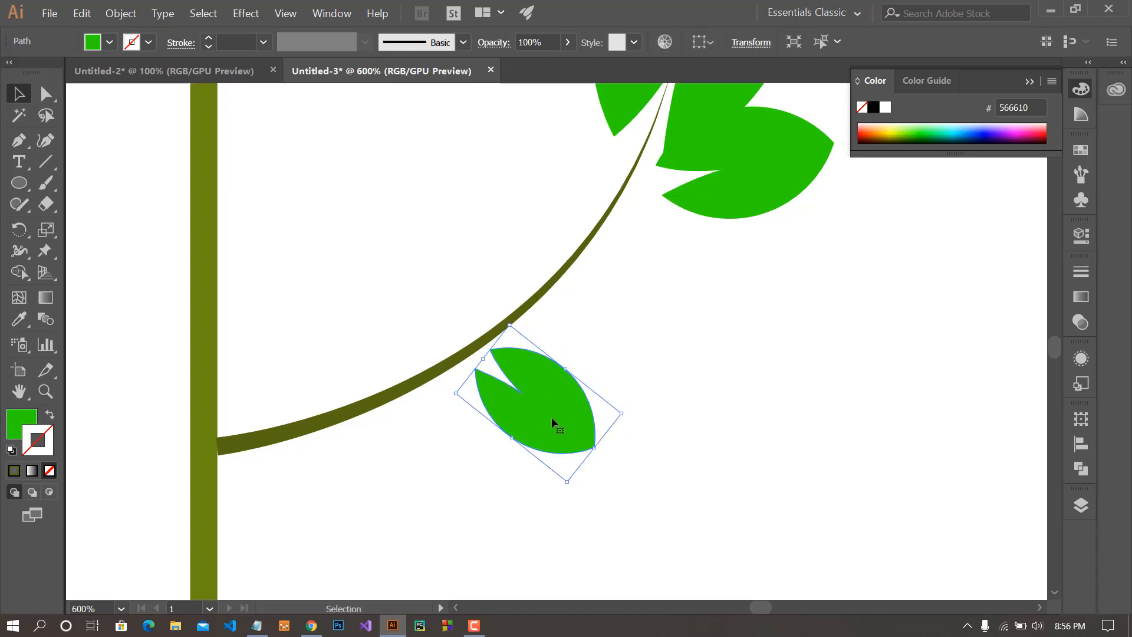
Duplicate the lower leaf to the upper side of the branch and flip the copy vertically
alt+drag(588, 444, 489, 321)
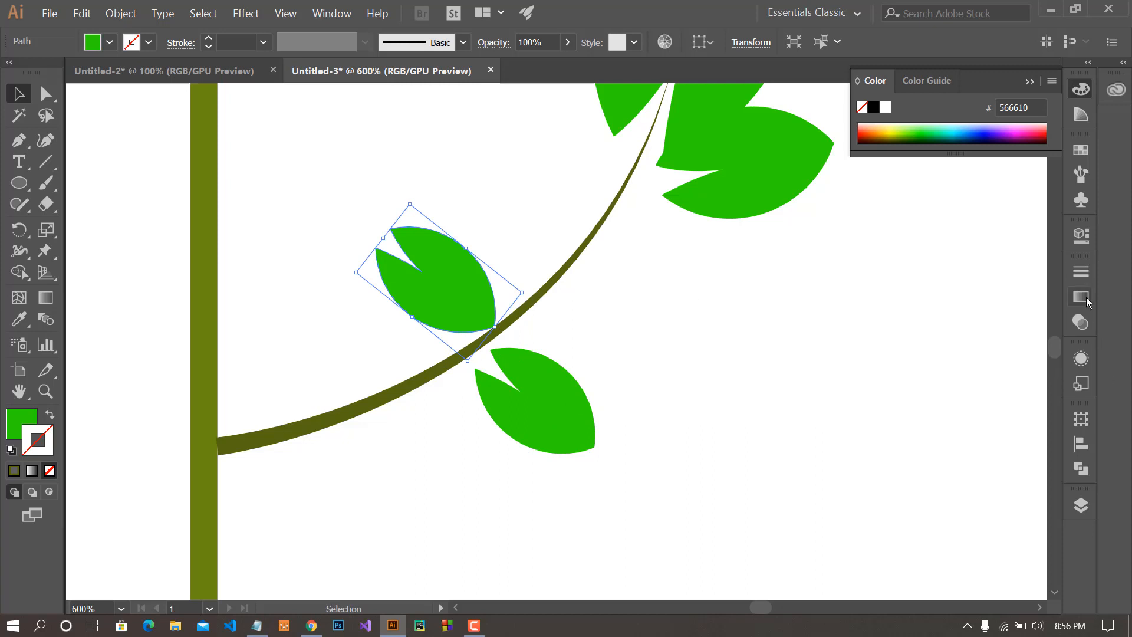
click(1084, 242)
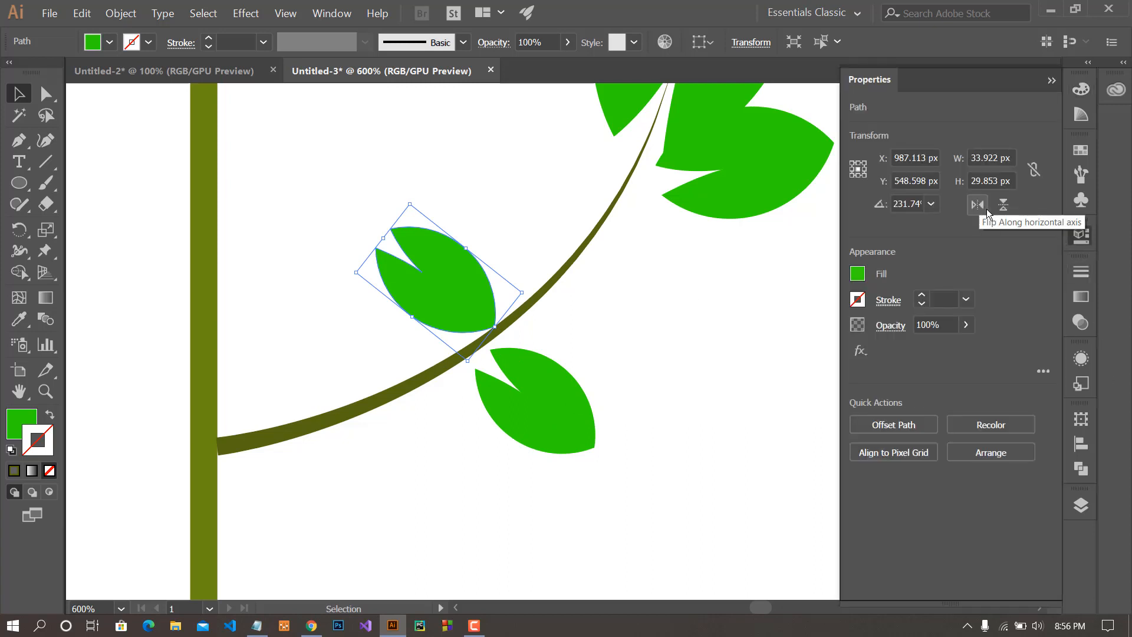
click(1001, 206)
click(702, 278)
click(485, 240)
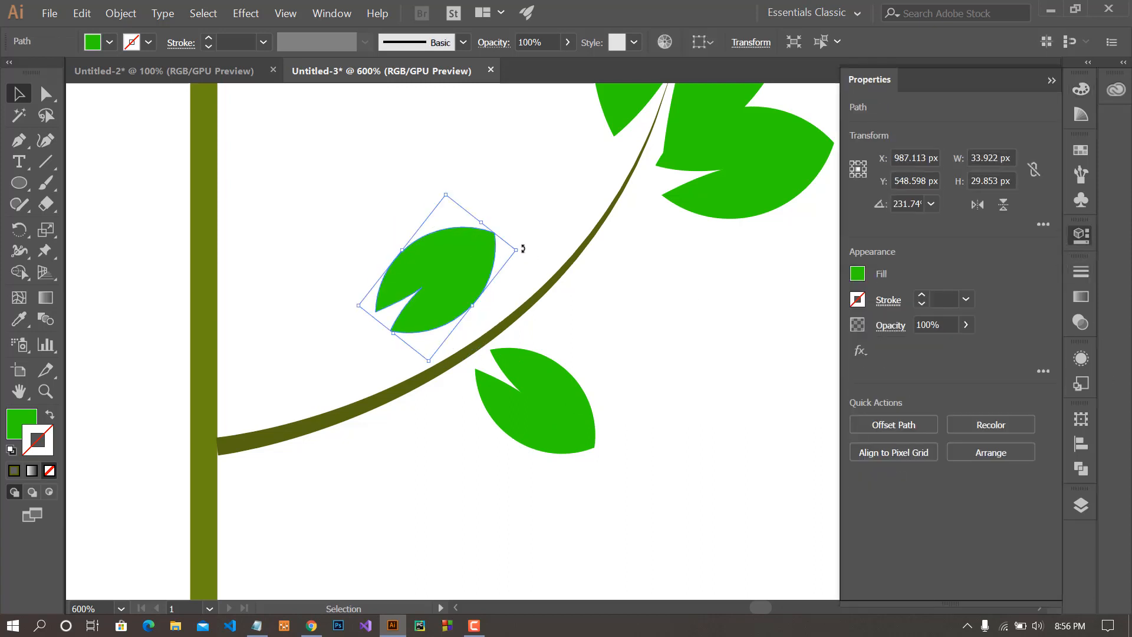
Rotate the flipped leaf to point upward, scale it down and seat its notched base on the branch's upper edge
drag(523, 248, 527, 312)
drag(480, 295, 474, 294)
click(641, 336)
scroll(654, 342, down, 6)
scroll(686, 407, up, 5)
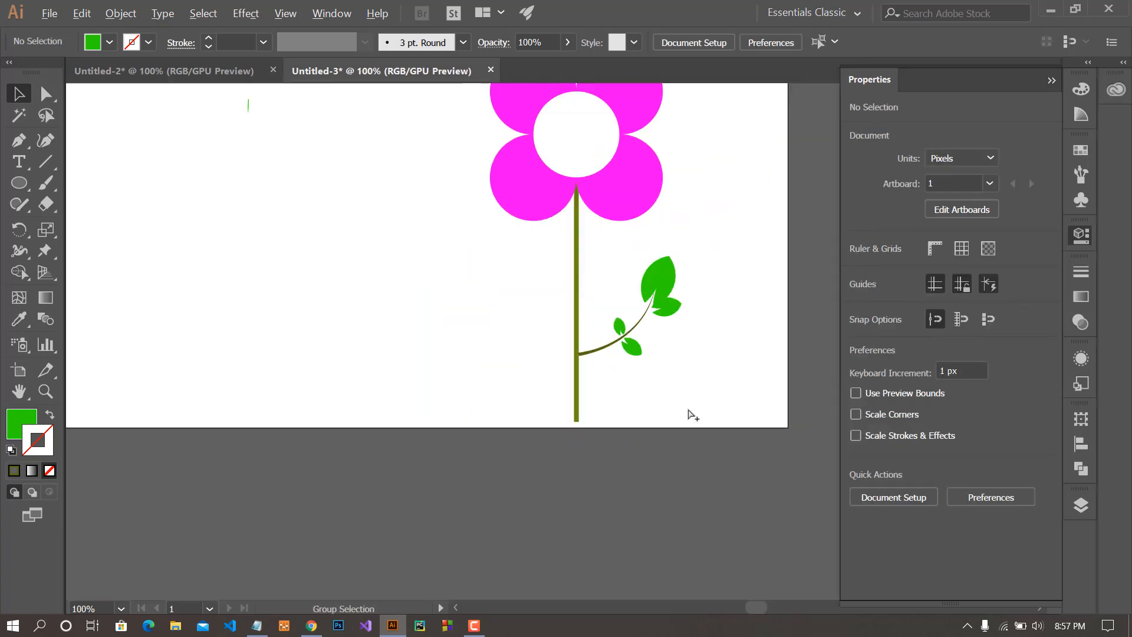
Group the curved side branch together with its four leaves
scroll(636, 305, up, 3)
click(536, 341)
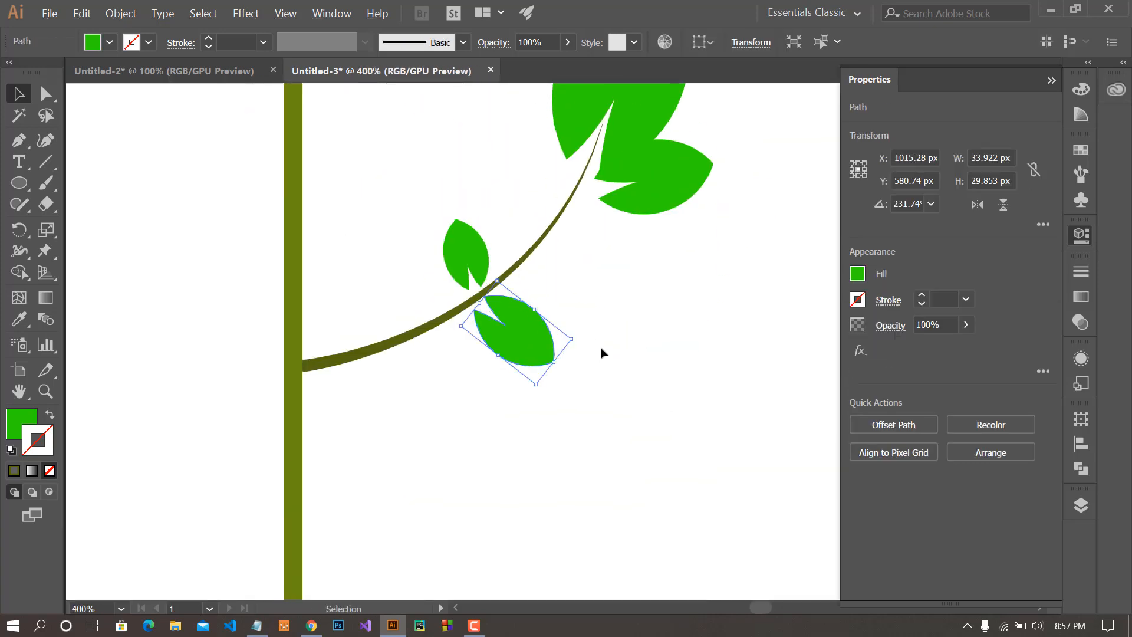
click(648, 365)
scroll(655, 368, down, 5)
scroll(669, 391, up, 3)
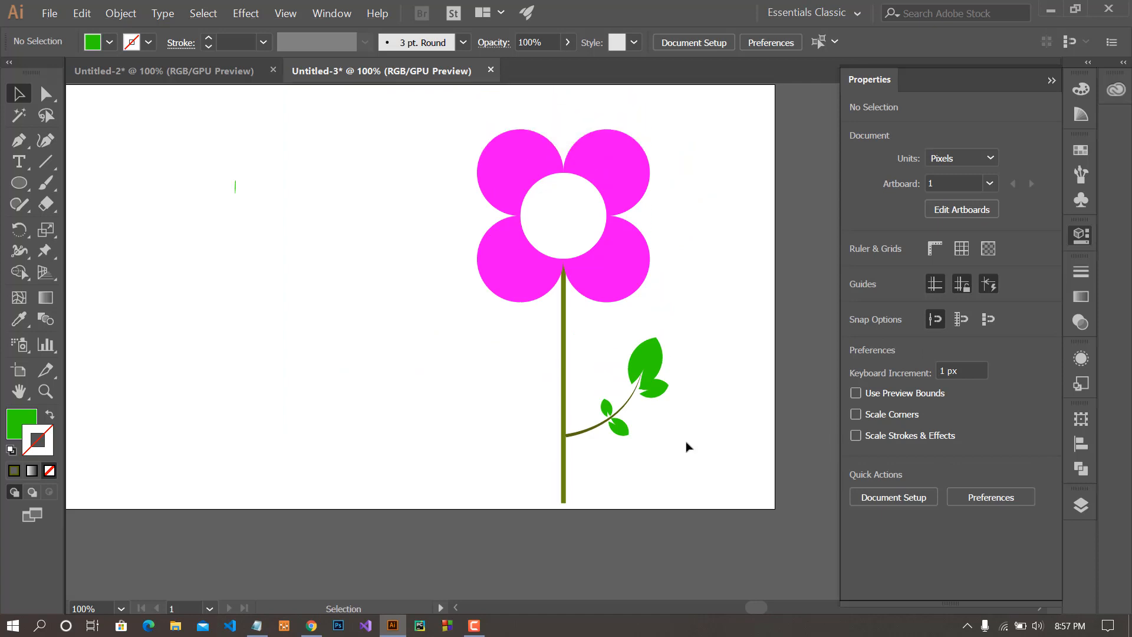
scroll(687, 447, up, 2)
drag(553, 341, 551, 460)
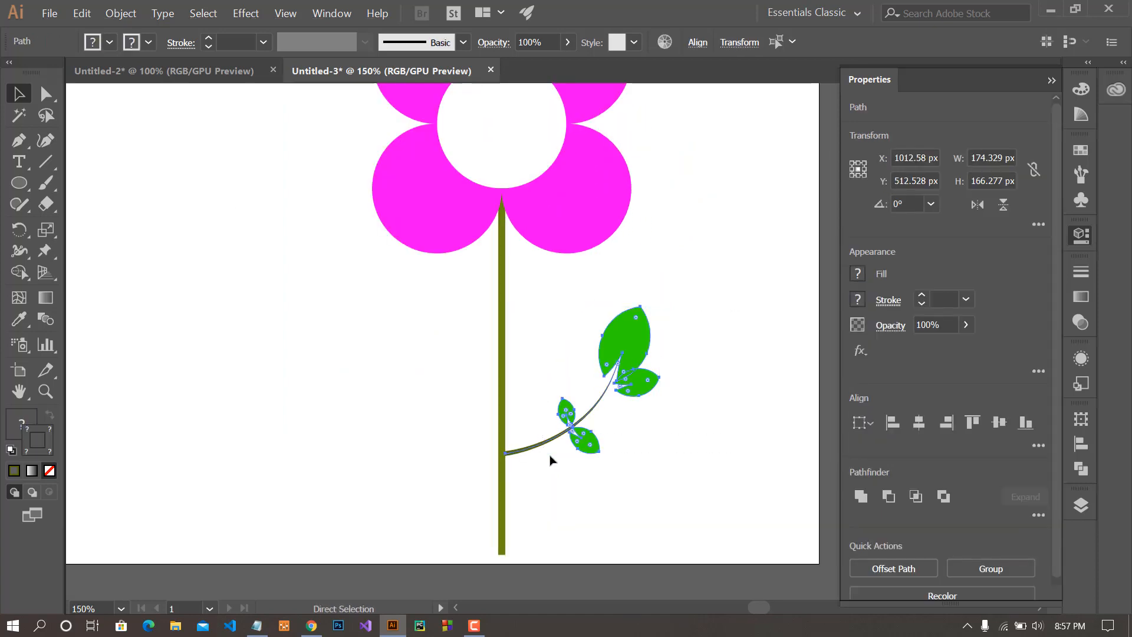
key(ctrl+g)
click(720, 456)
Duplicate the leafy branch group and flip the copy horizontally
click(645, 356)
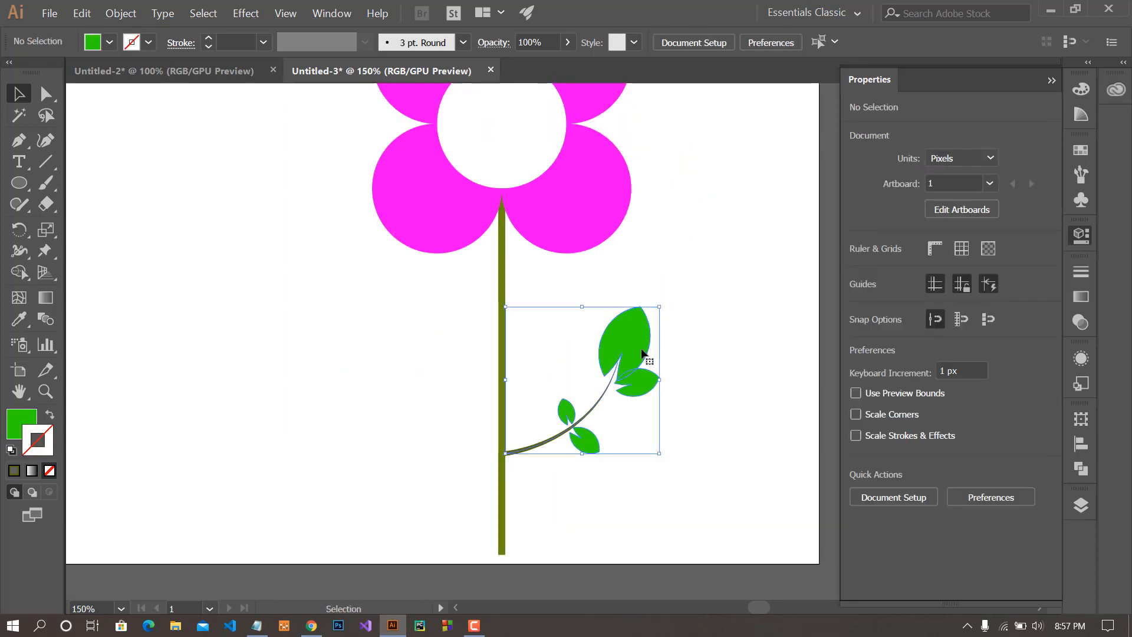
key(ctrl+c)
key(ctrl+v)
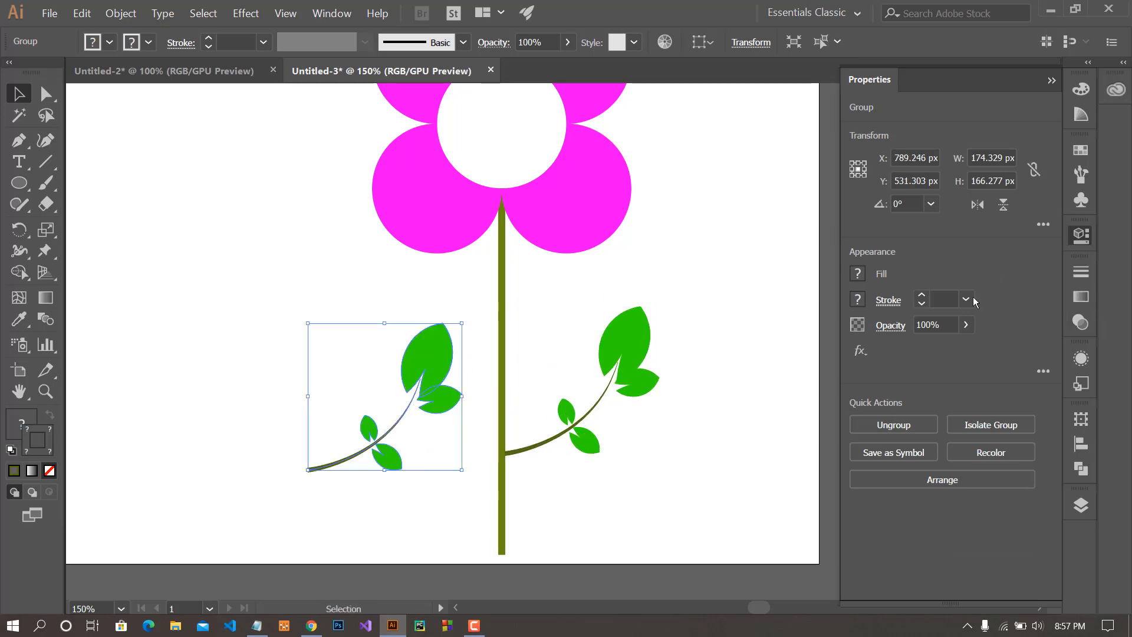
click(978, 205)
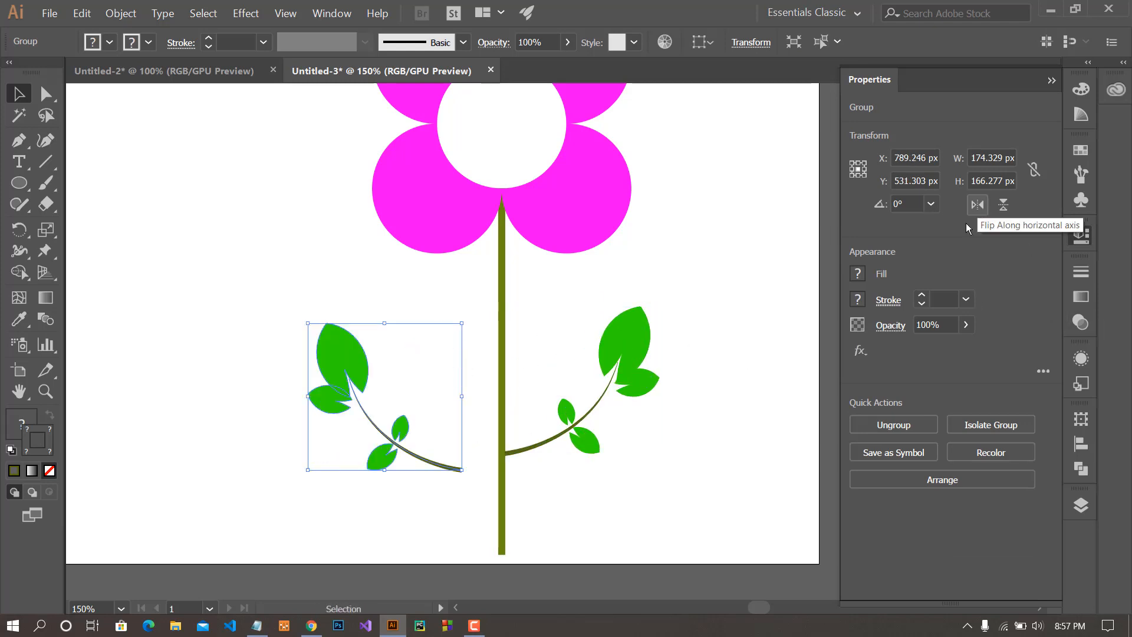
Shrink the flipped branch to about 134 px wide, tilt it more upright and seat its base low on the stem's left side
drag(309, 321, 326, 339)
drag(386, 434, 441, 491)
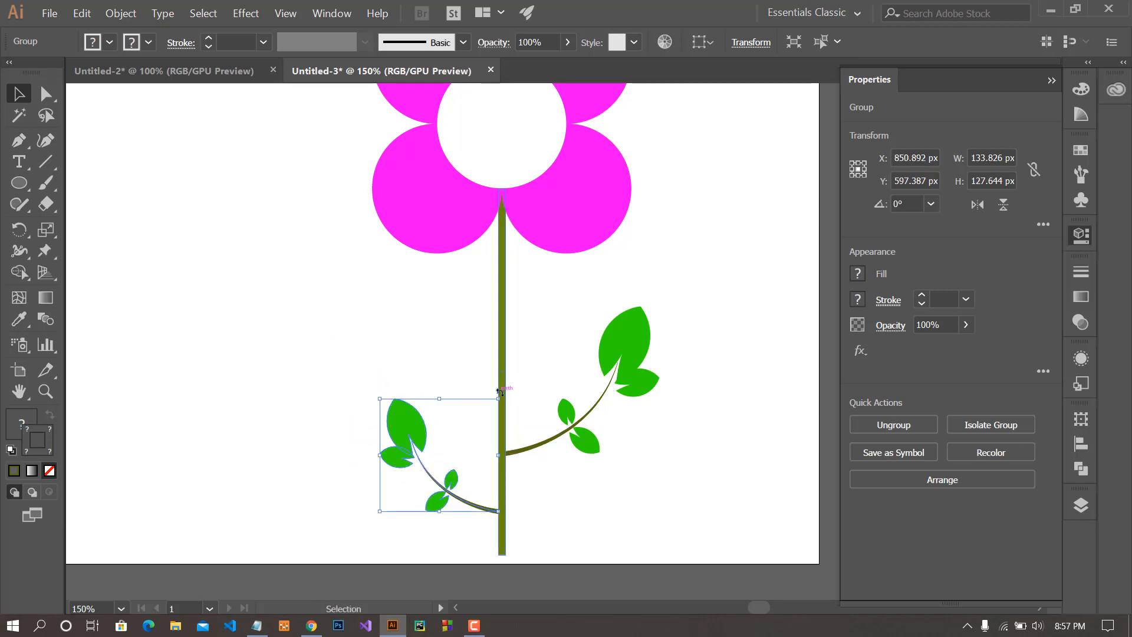
drag(500, 392, 518, 418)
drag(439, 487, 463, 483)
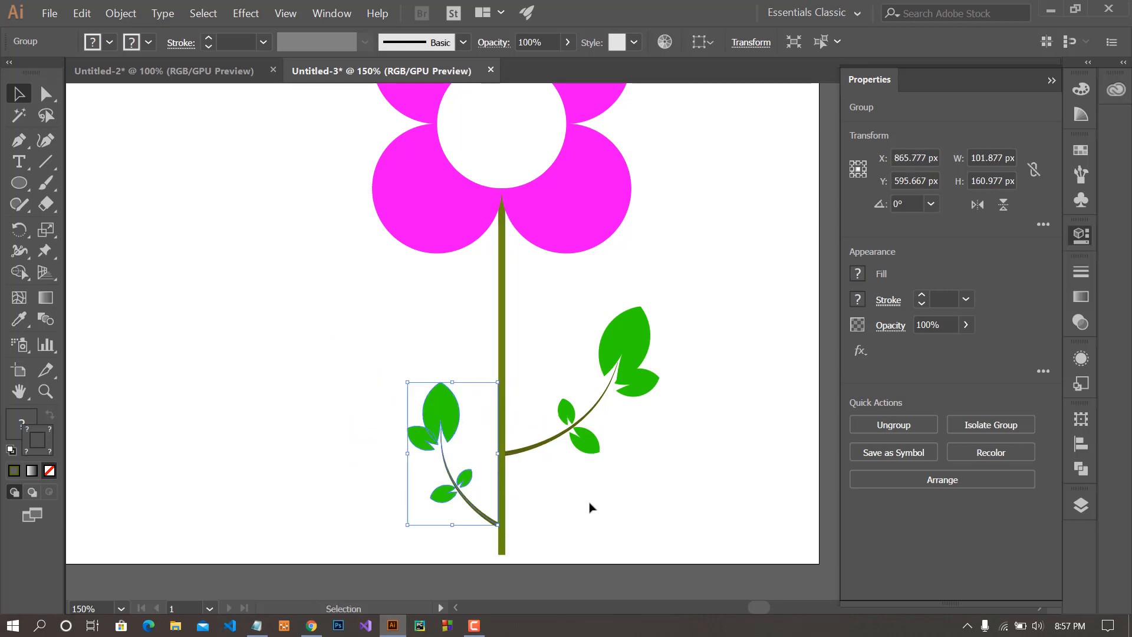
click(589, 507)
Send the left leafy branch to the back so its base sits behind the stem
scroll(602, 498, down, 2)
scroll(638, 499, up, 1)
scroll(638, 499, down, 4)
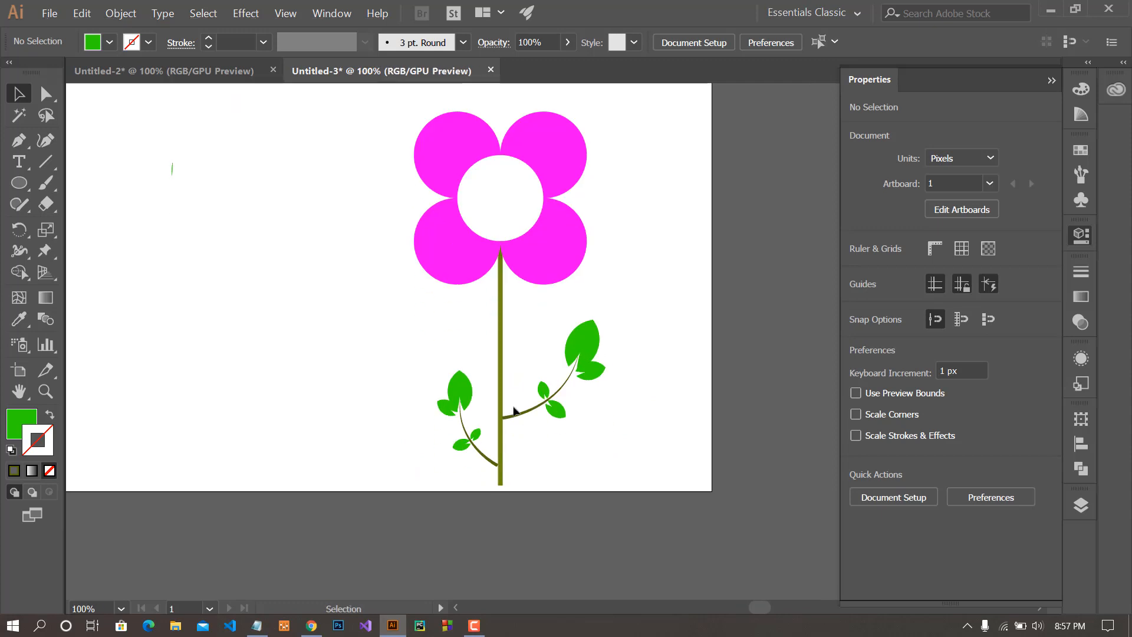
scroll(513, 410, up, 5)
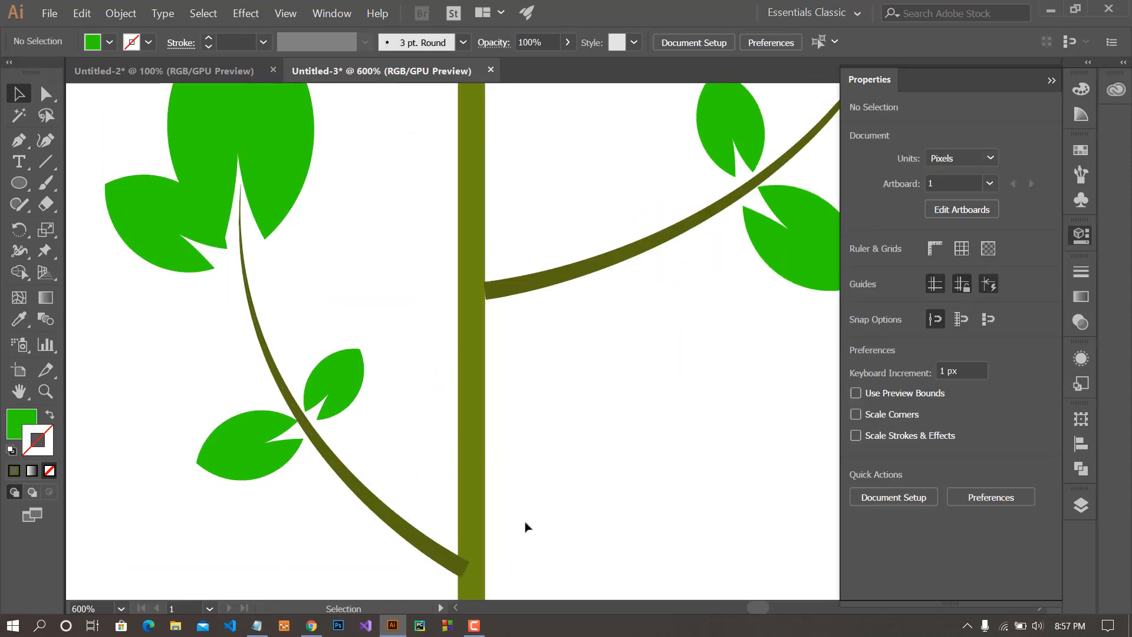
click(425, 554)
right_click(423, 547)
mouse_move(493, 482)
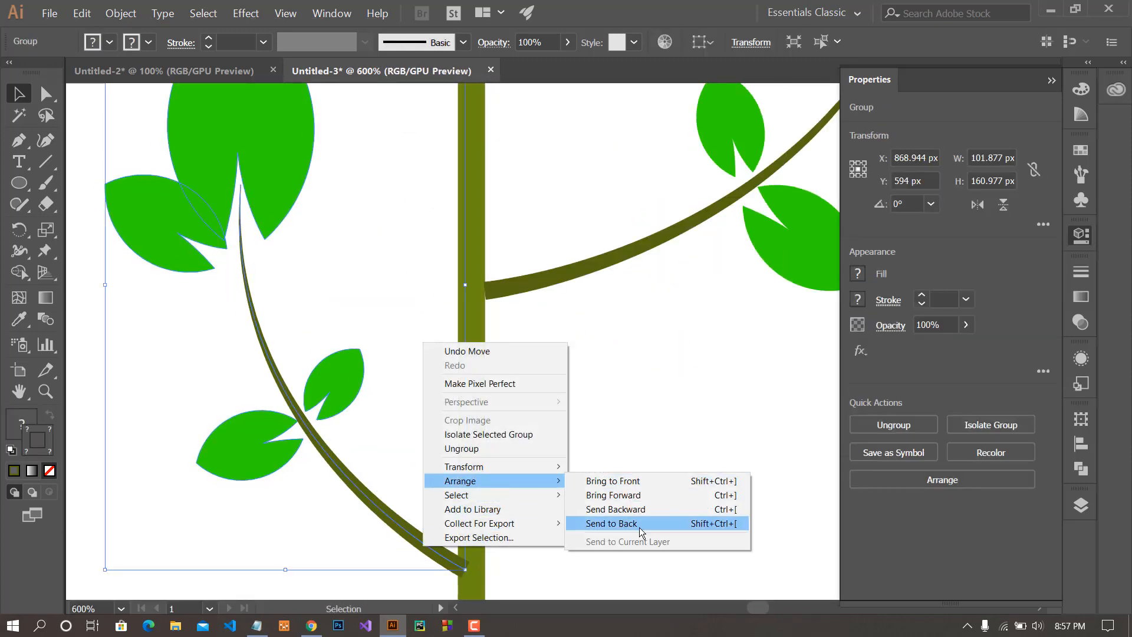
click(639, 523)
click(626, 515)
Nudge the right leafy branch left until its base overlaps the stem, and send it to the back
scroll(589, 437, down, 2)
scroll(589, 436, up, 4)
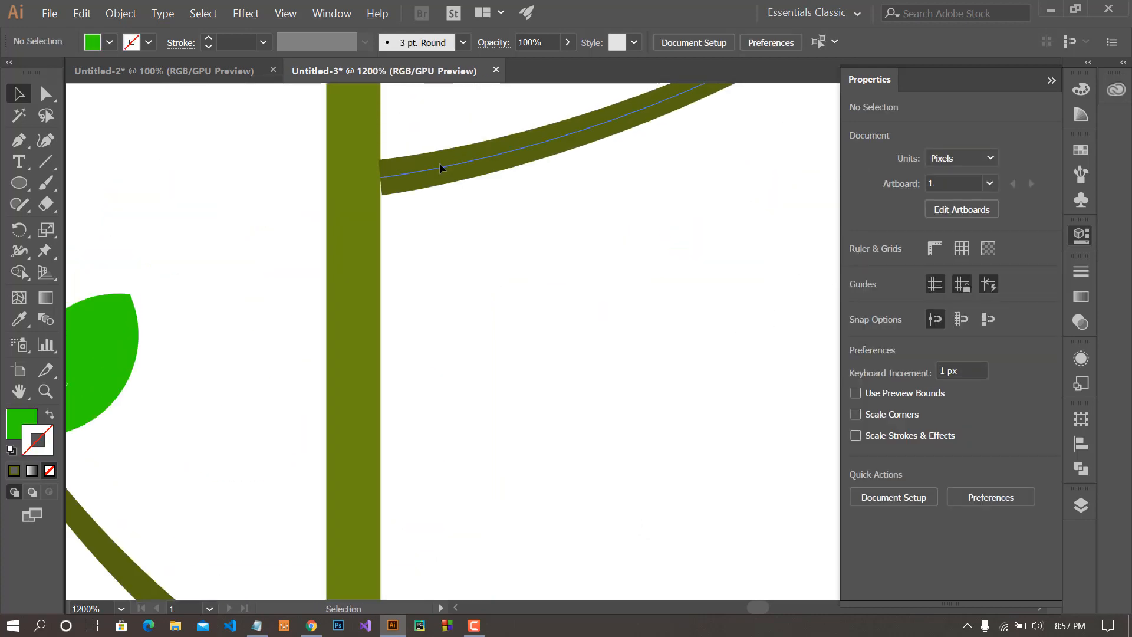
drag(440, 169, 421, 171)
right_click(432, 180)
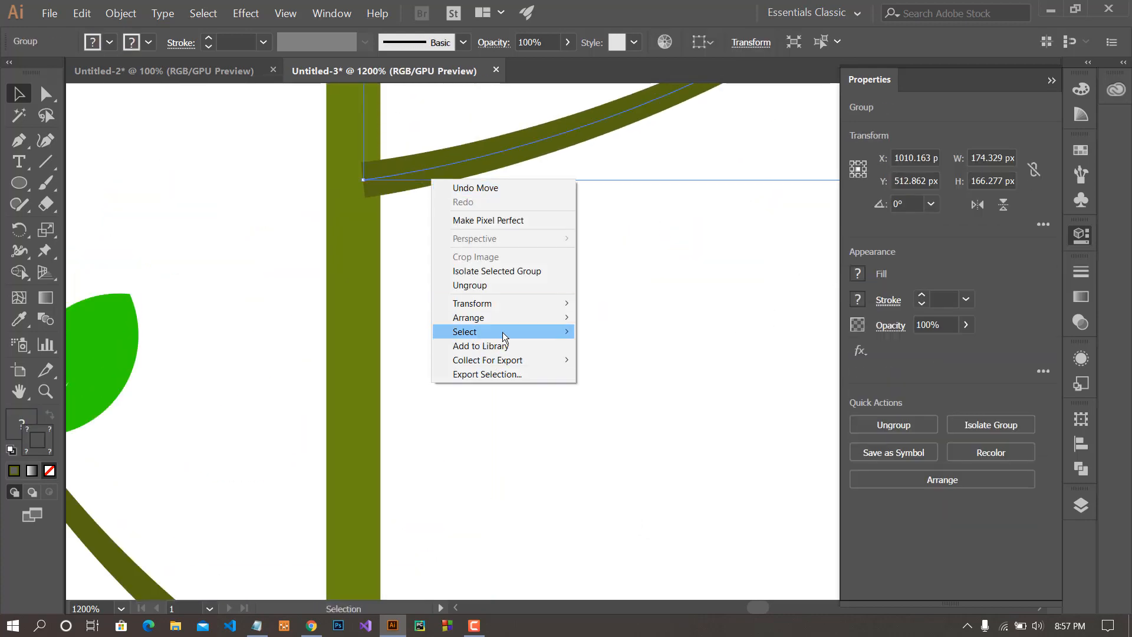
click(589, 358)
click(551, 372)
Group the petals, stem and both leafy branches into one flower object
scroll(512, 412, down, 5)
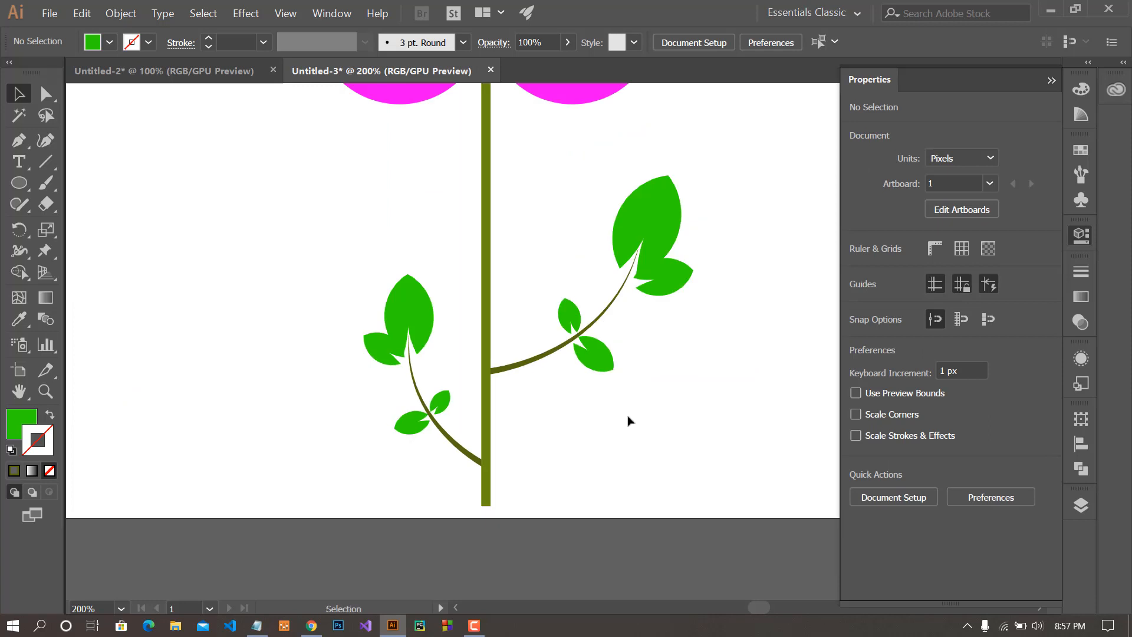
scroll(628, 420, down, 3)
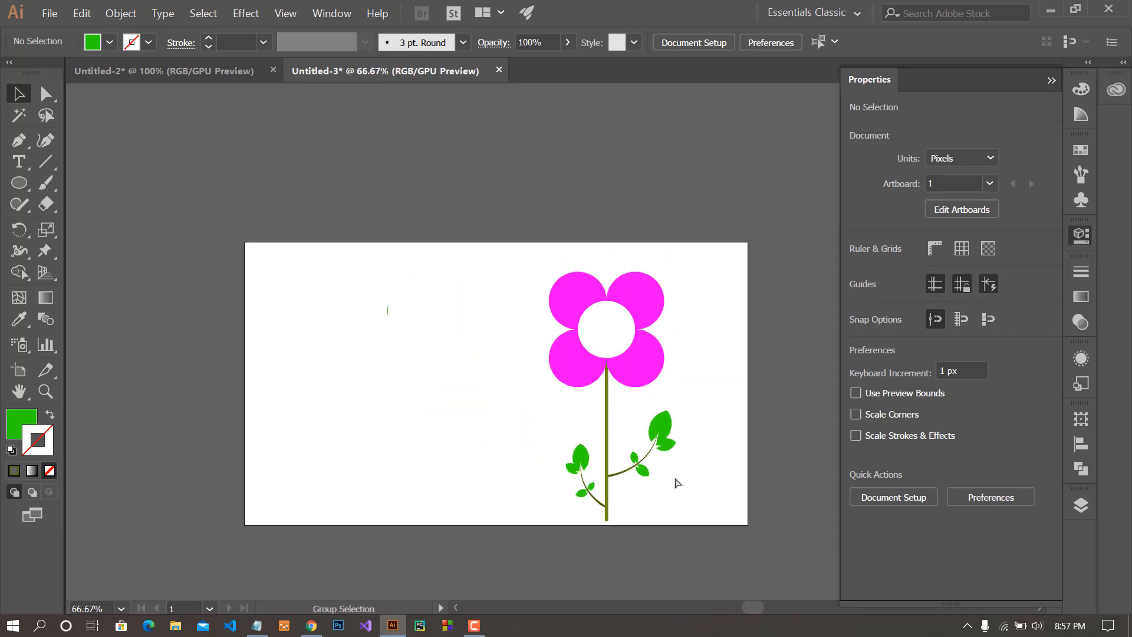
scroll(676, 482, down, 1)
scroll(651, 425, up, 1)
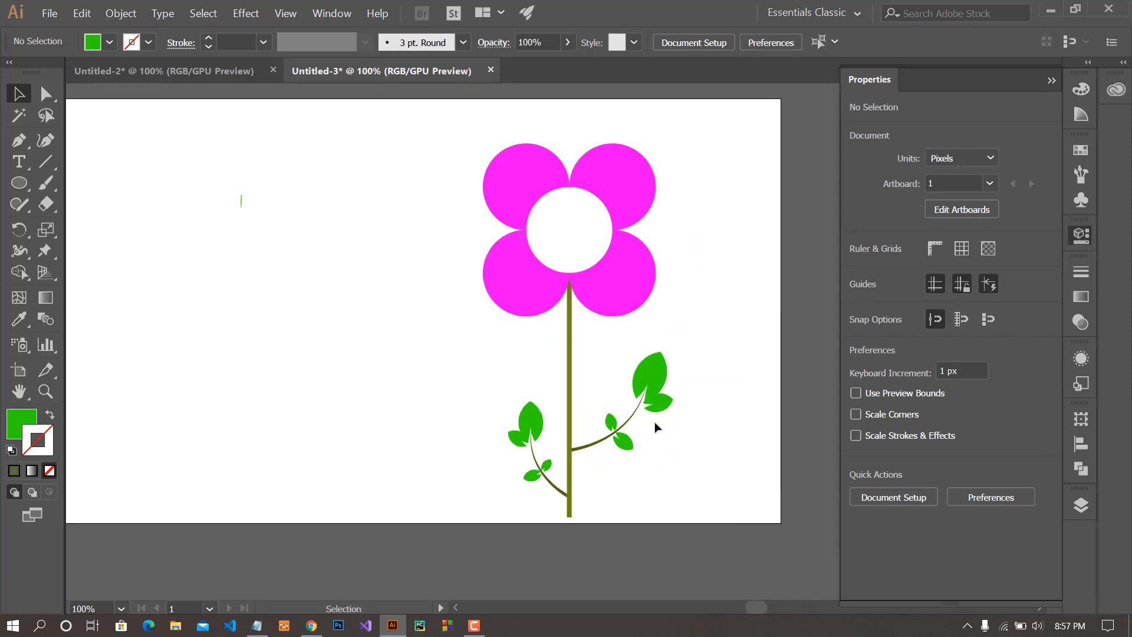
scroll(652, 424, down, 1)
drag(516, 237, 665, 479)
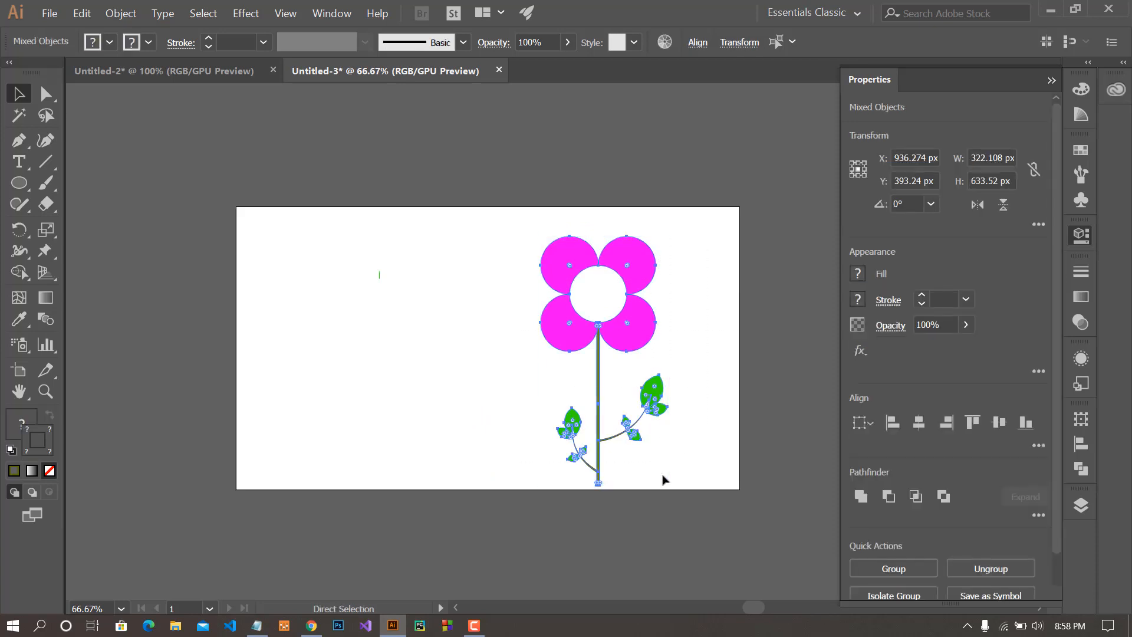
key(ctrl+g)
click(700, 472)
click(630, 306)
mouse_move(667, 237)
mouse_down()
mouse_move(657, 245)
mouse_move(667, 234)
mouse_up()
click(702, 291)
Draw a small circle with the Ellipse tool and center it in the flower's white middle
scroll(597, 287, up, 1)
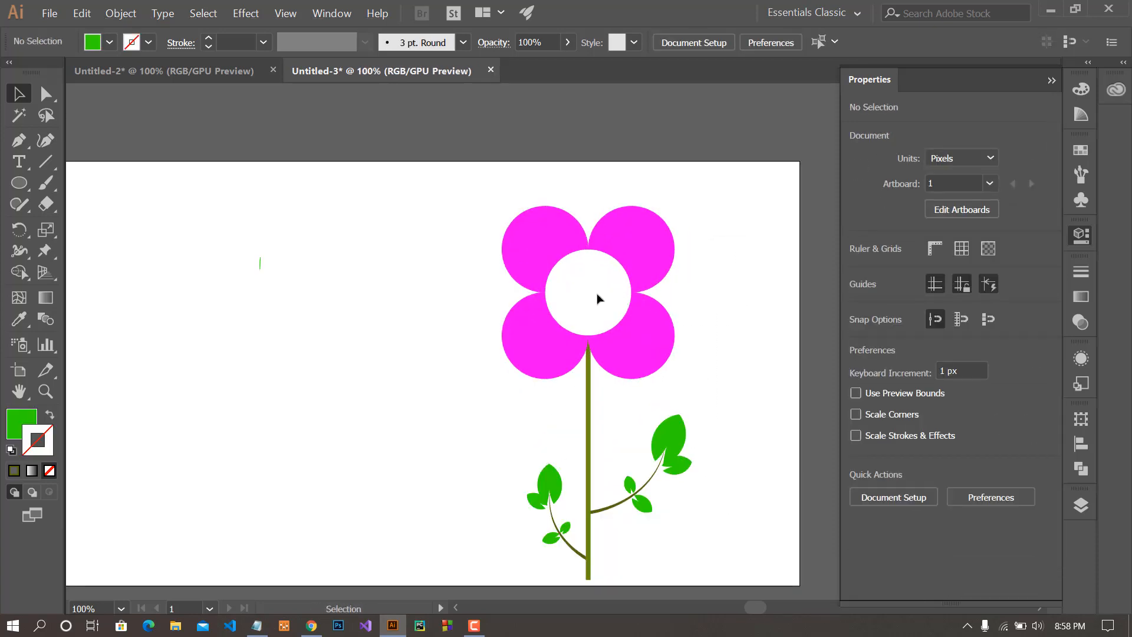
click(19, 182)
mouse_move(318, 232)
mouse_down()
mouse_move(353, 268)
mouse_move(590, 293)
mouse_up()
click(19, 93)
click(588, 293)
Fill the small center circle with light blue A2C7FC
double_click(21, 423)
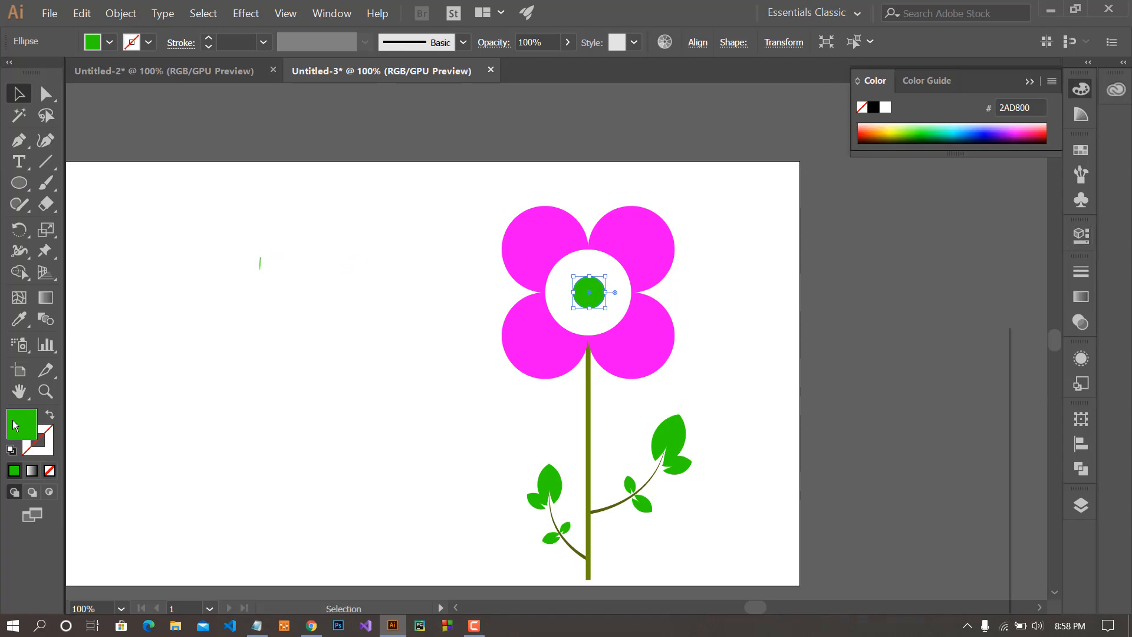
drag(781, 483, 781, 471)
drag(654, 412, 610, 385)
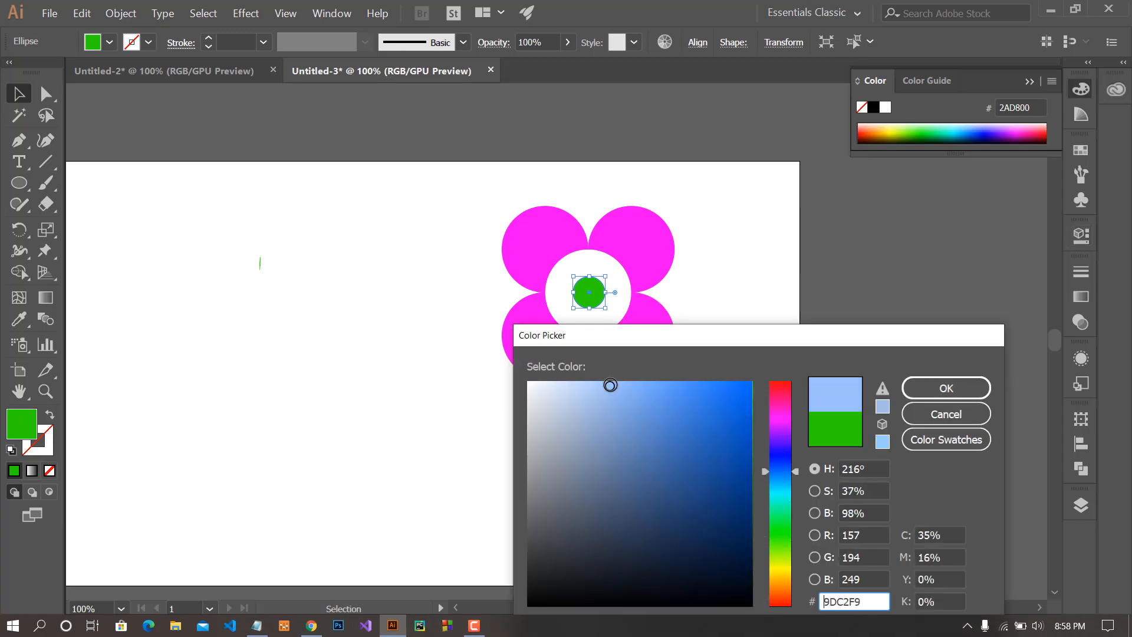
click(919, 386)
click(735, 411)
Scale the blue center circle down to about half its size, keeping it centered in the flower
scroll(728, 415, down, 3)
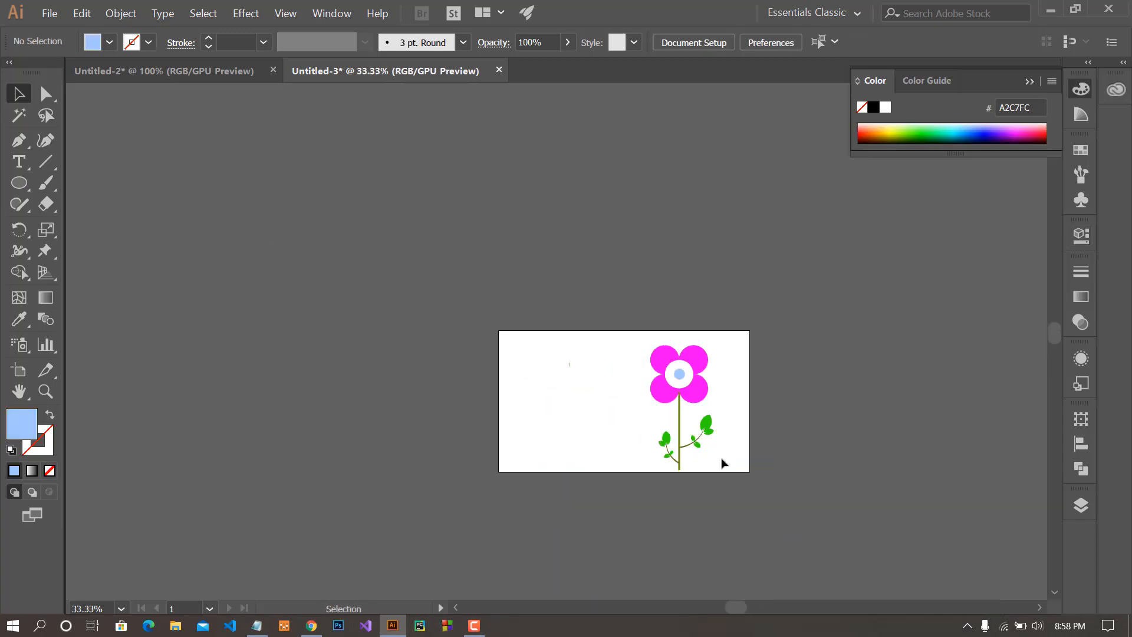
scroll(713, 459, up, 4)
drag(678, 237, 703, 412)
click(590, 277)
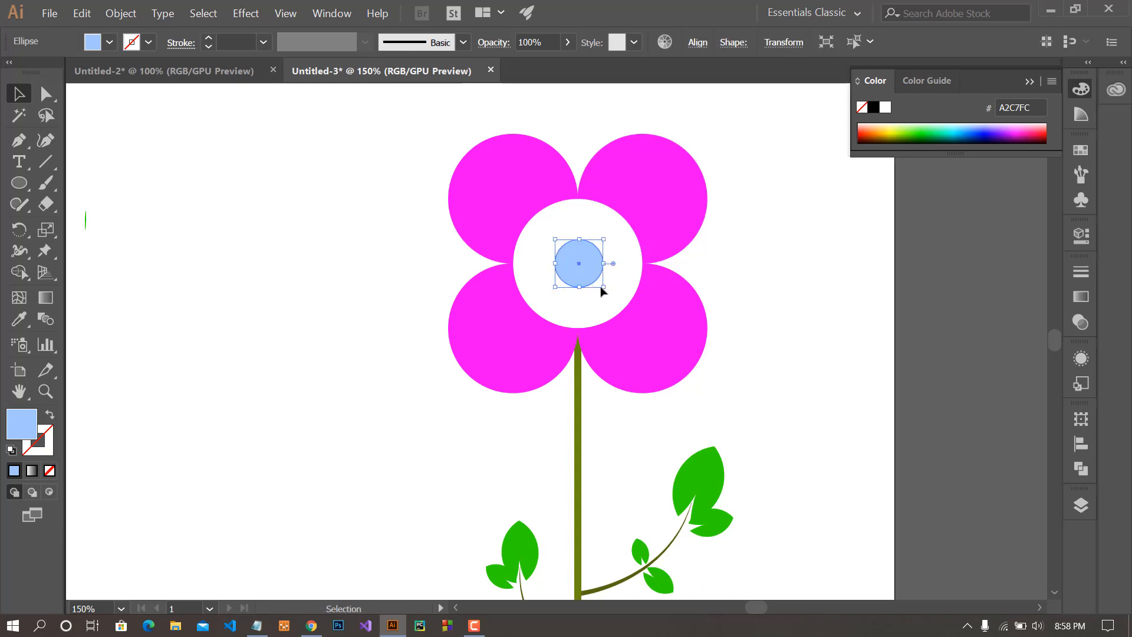
drag(603, 287, 596, 281)
click(725, 292)
Review the whole flower on the artboard and collapse the open color controls
scroll(788, 359, down, 3)
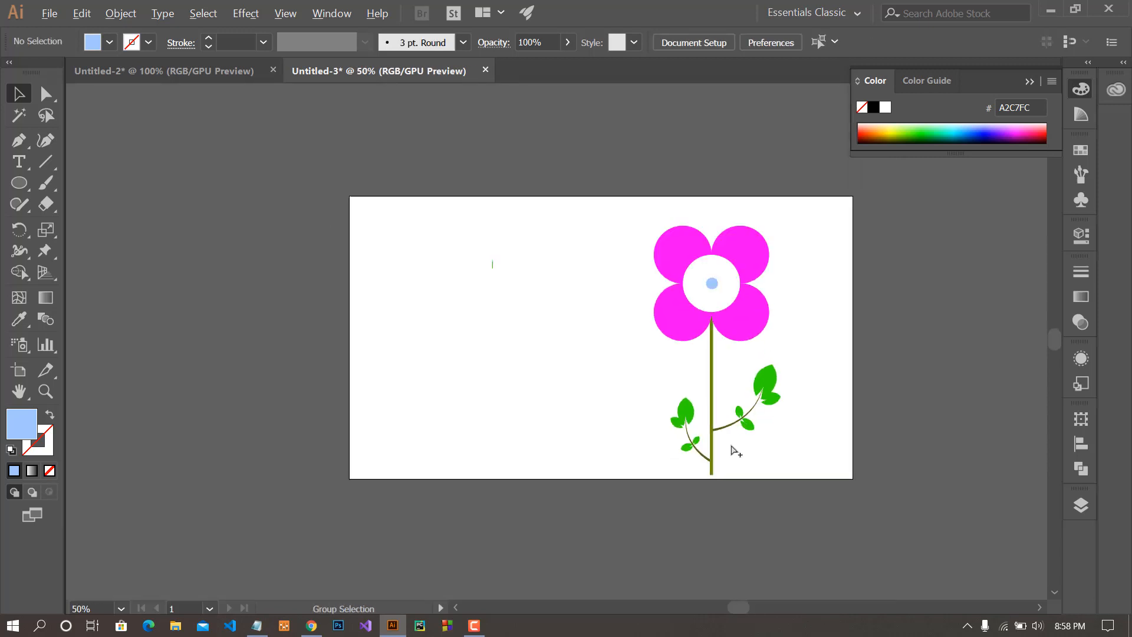
scroll(782, 385, up, 1)
drag(664, 222, 777, 448)
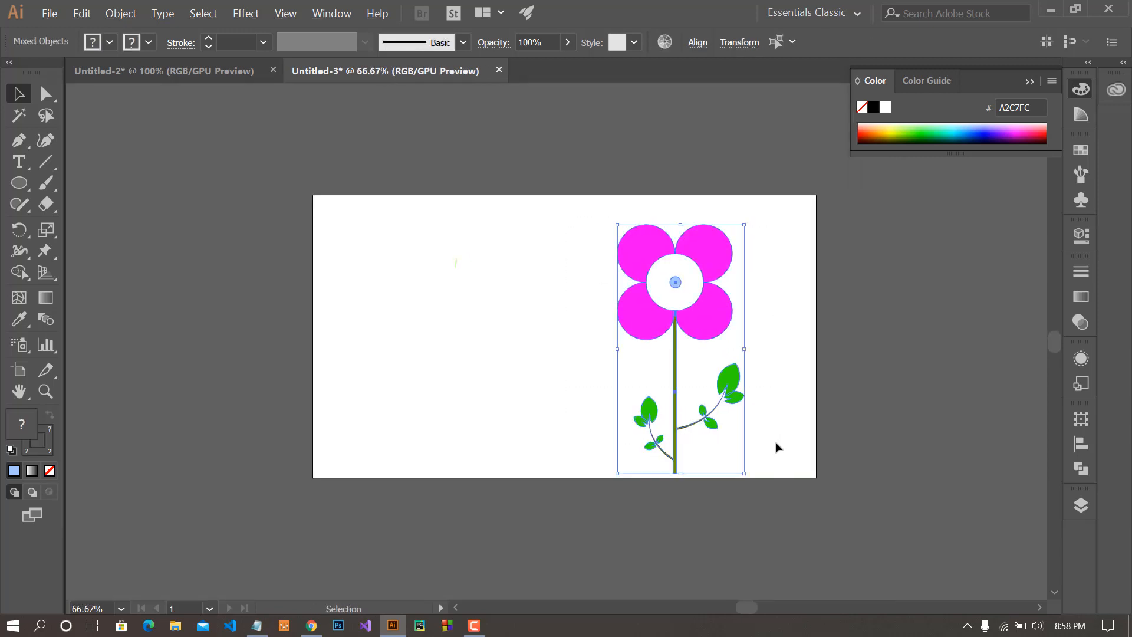
click(564, 376)
scroll(566, 376, up, 2)
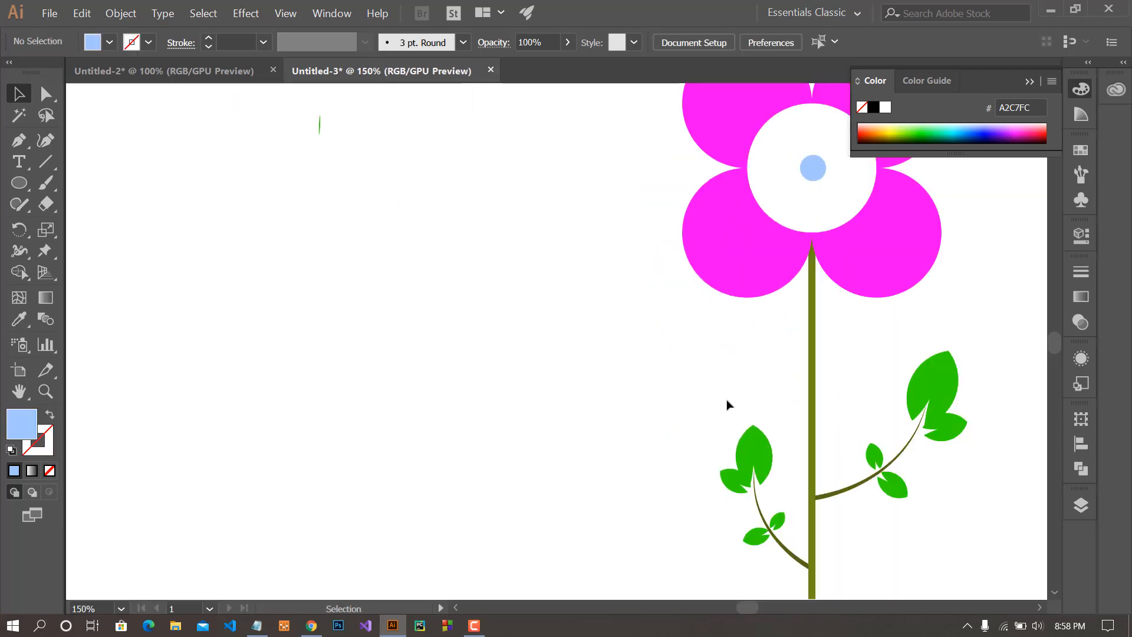
scroll(728, 404, down, 1)
drag(704, 379, 623, 390)
click(1029, 81)
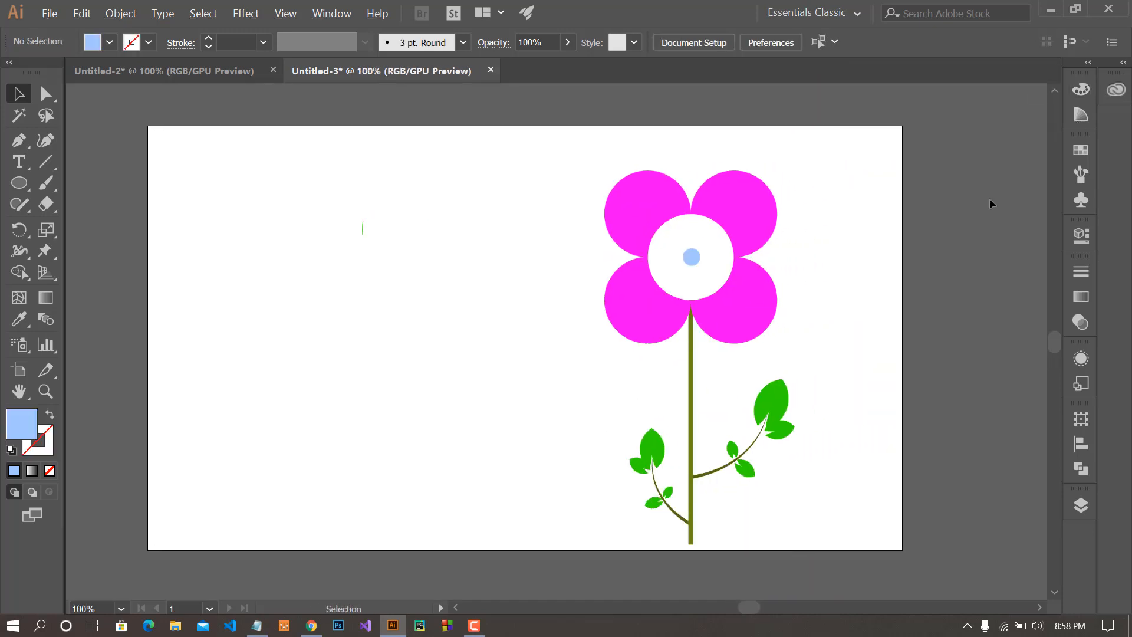